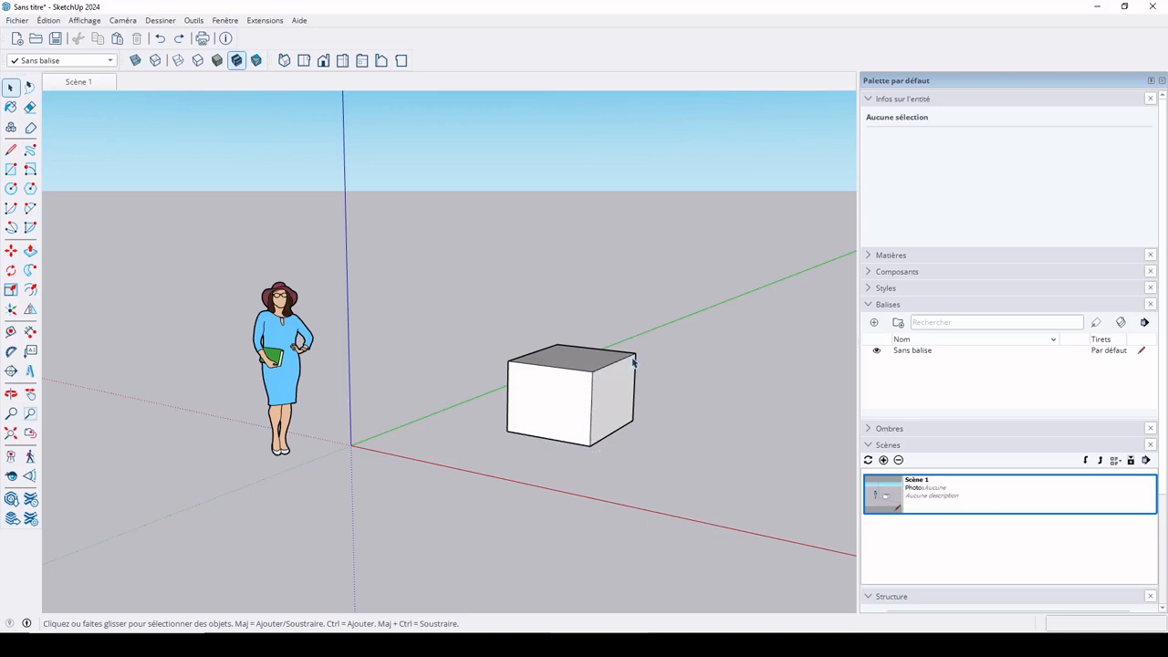
Draw an upright circle with a radius of about 0.19 m, centred on the box's lower front corner
left_click(11, 188)
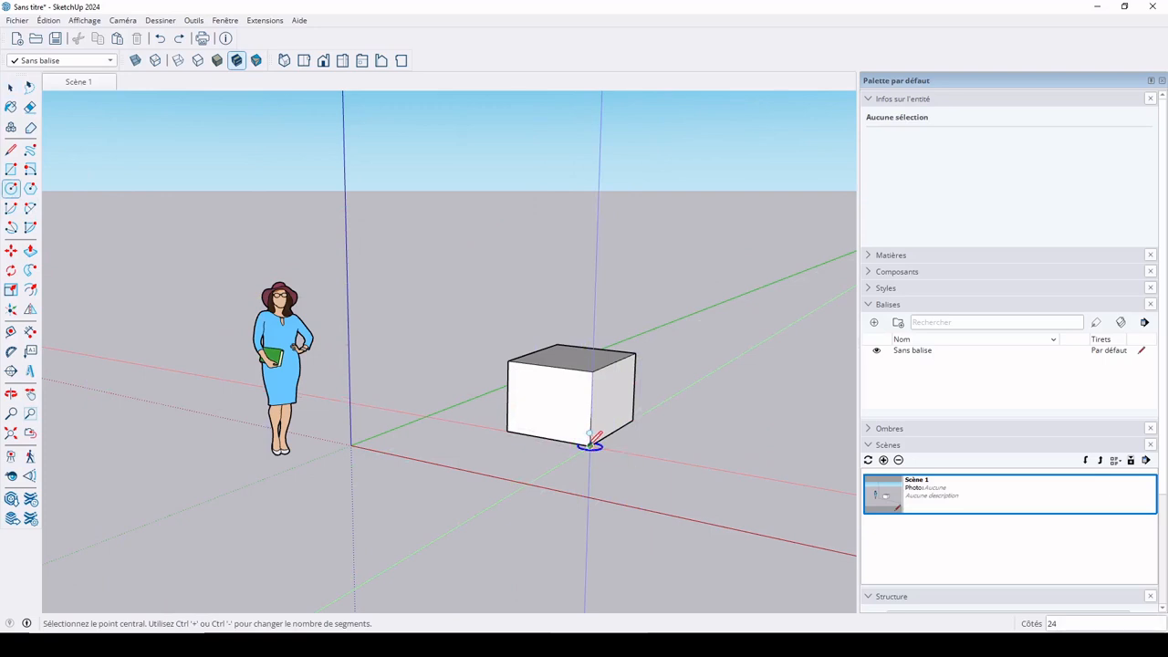
left_click(590, 445)
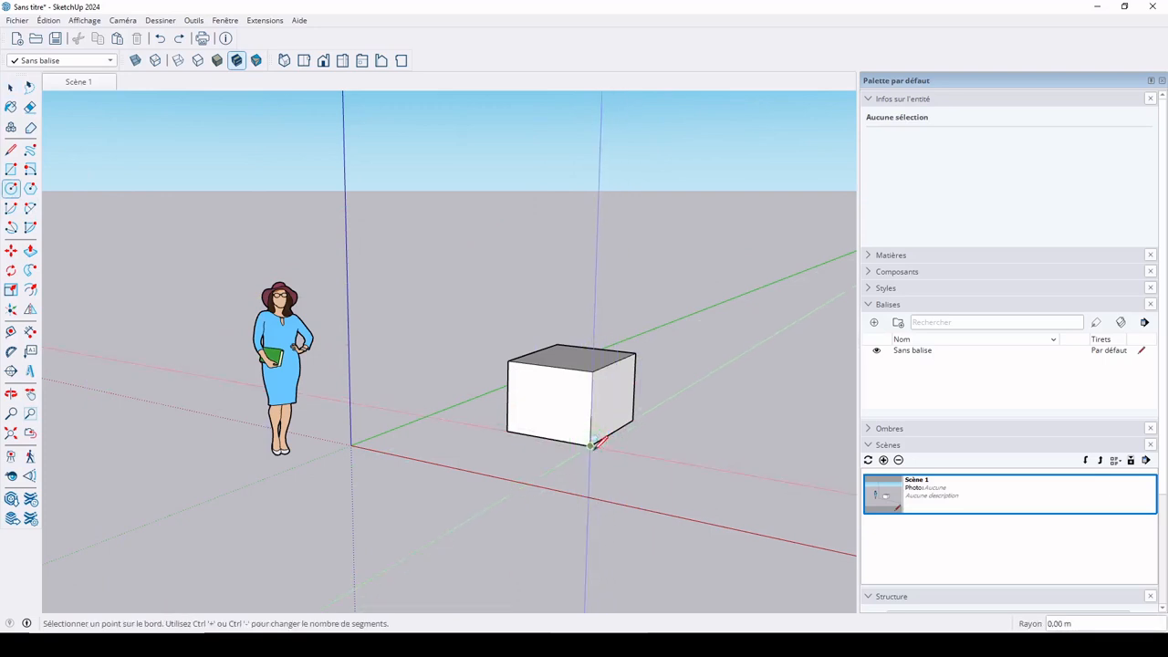
left_click(607, 449)
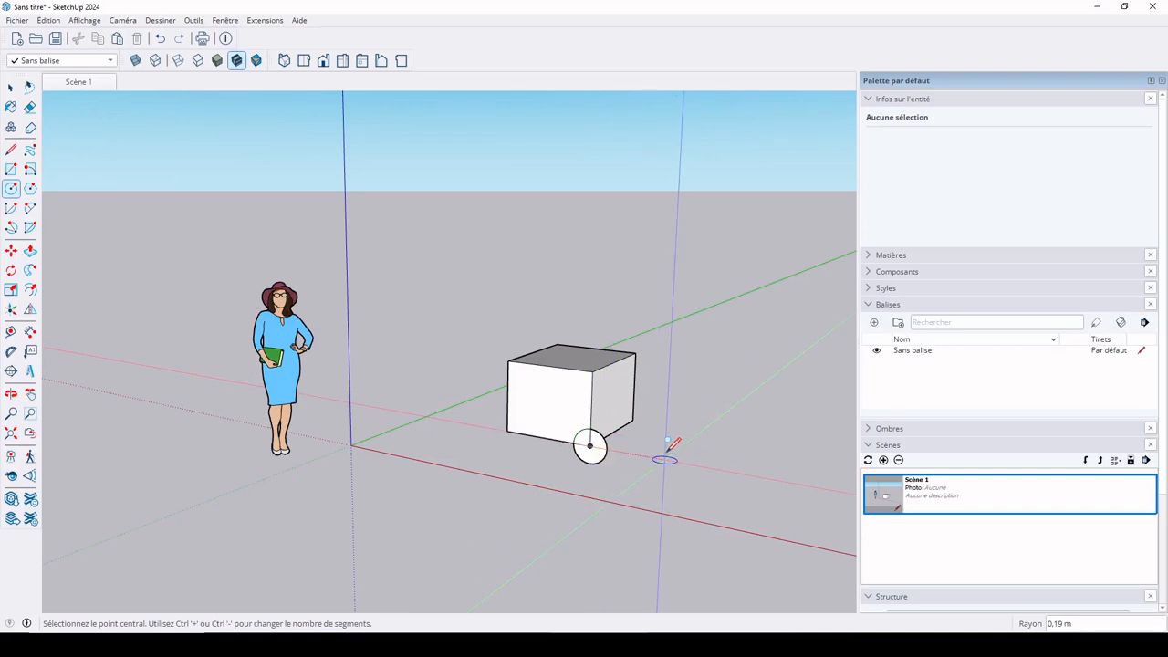
key("space")
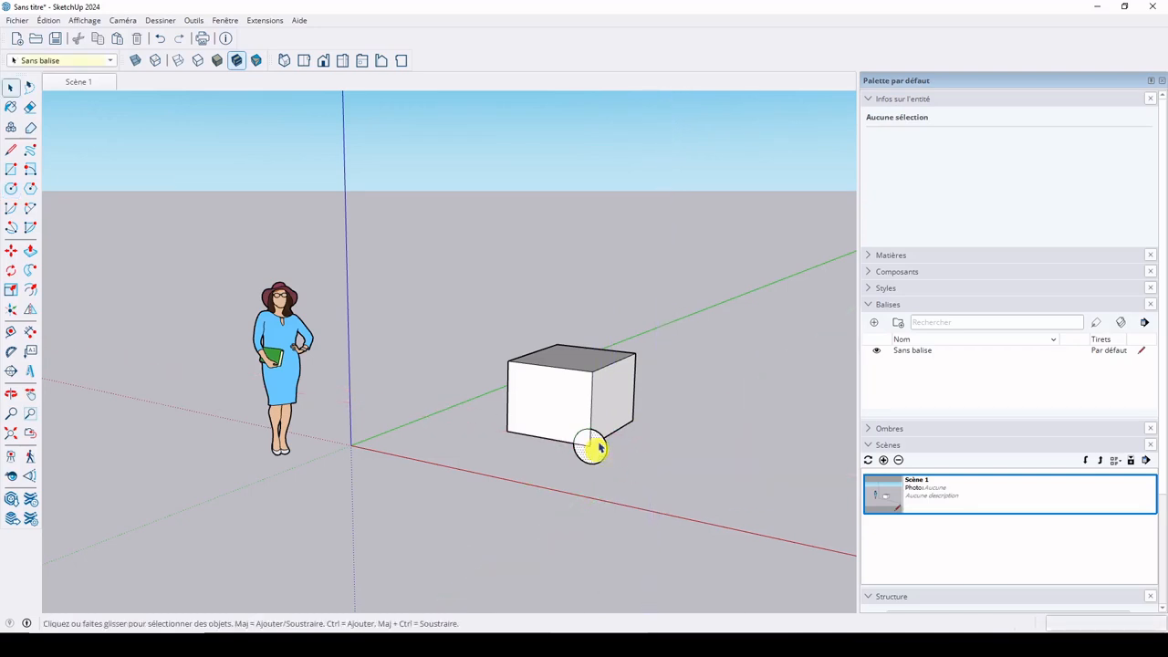
Push/Pull the circular face 1.20 m along the box's lower side edge, up to the box's far corner
left_click(600, 447)
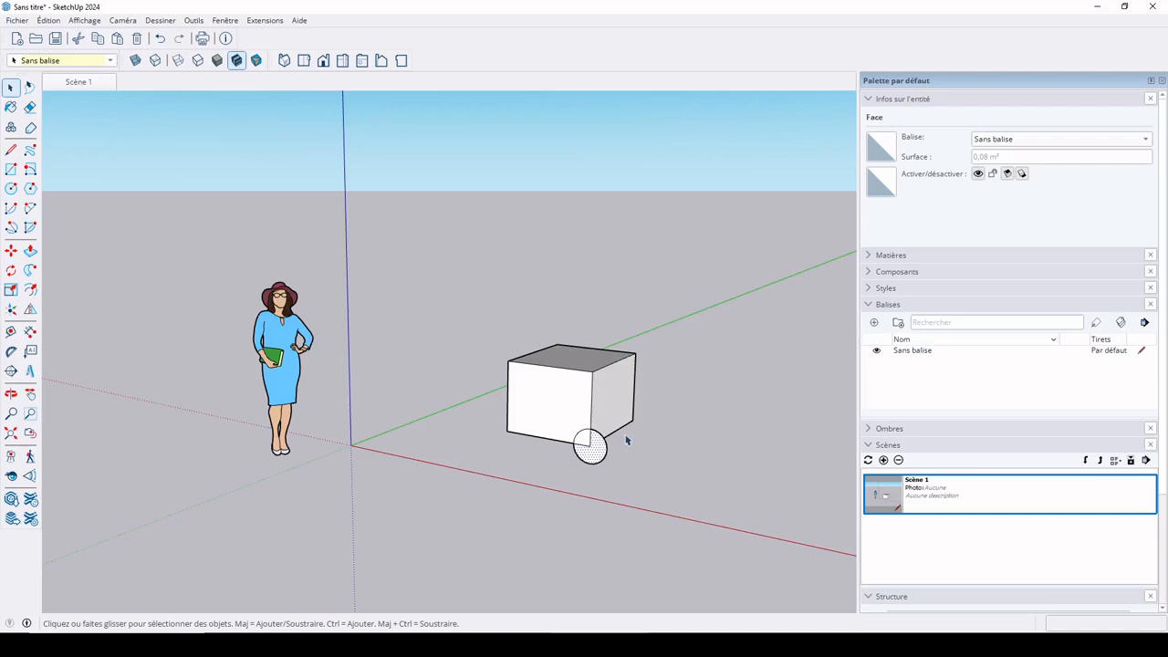
key("p")
left_click(591, 447)
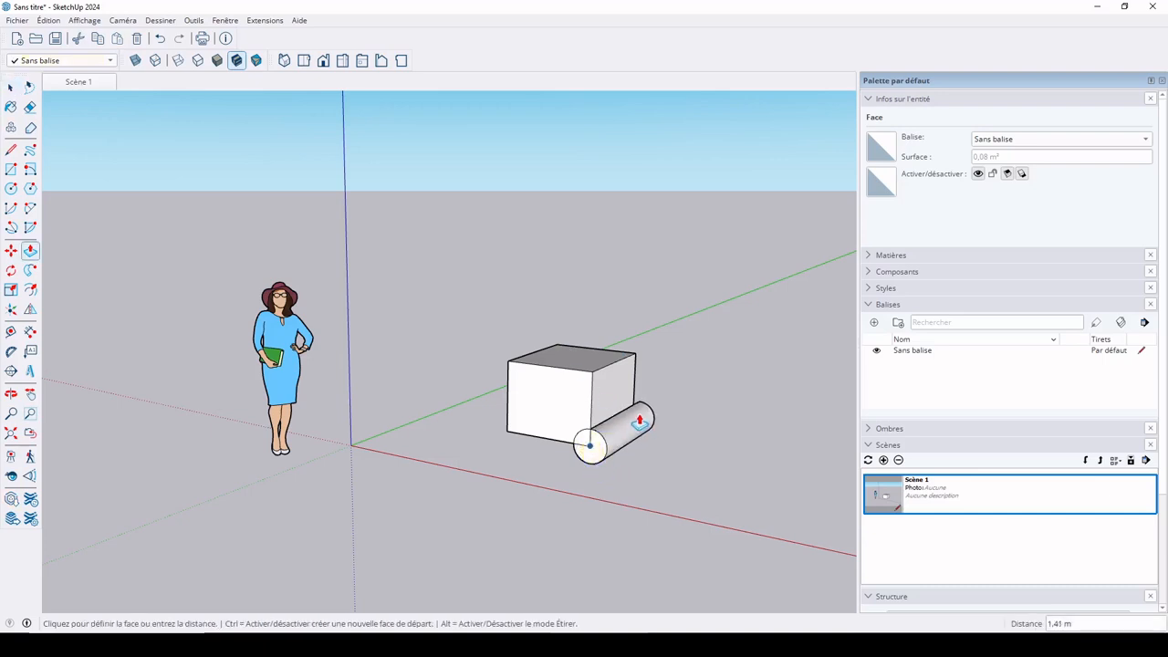
middle_click_drag(637, 409, 195, 439)
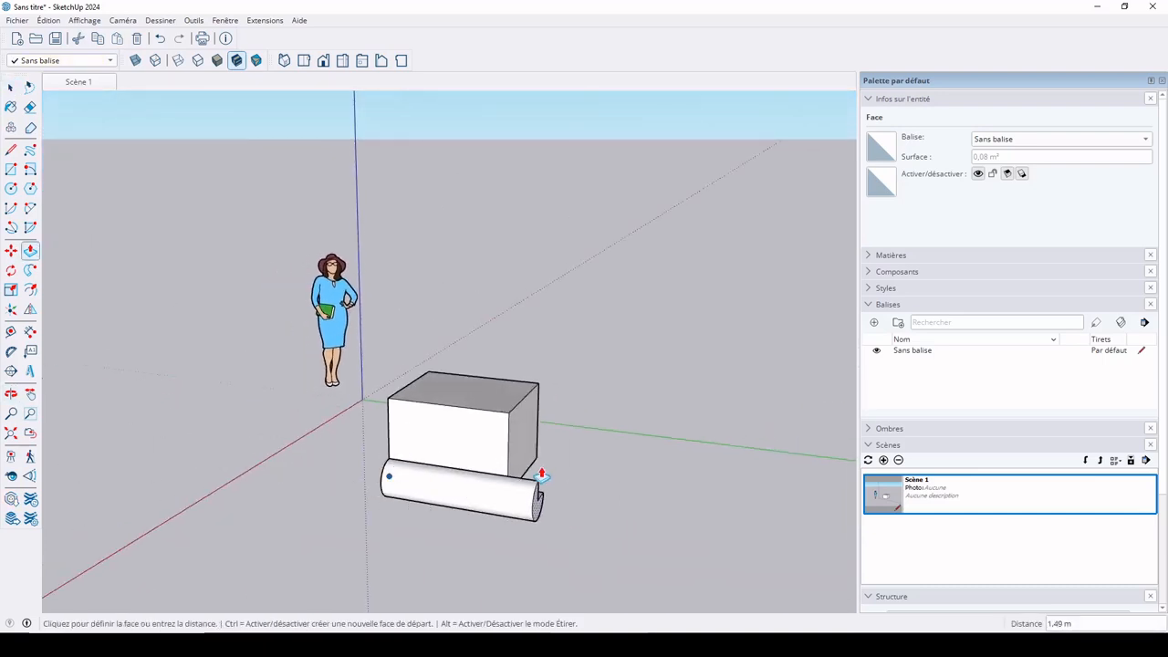
left_click(506, 478)
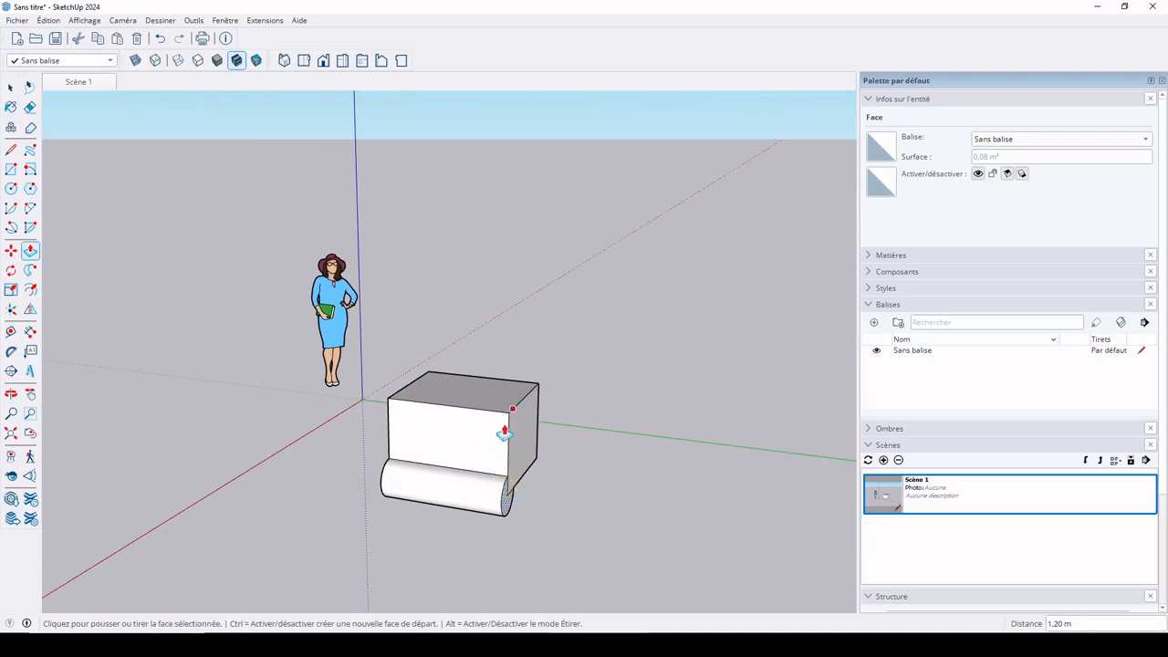
Undo the cylinder extrusion and restore the Scène 1 view
key("space")
left_click(508, 501)
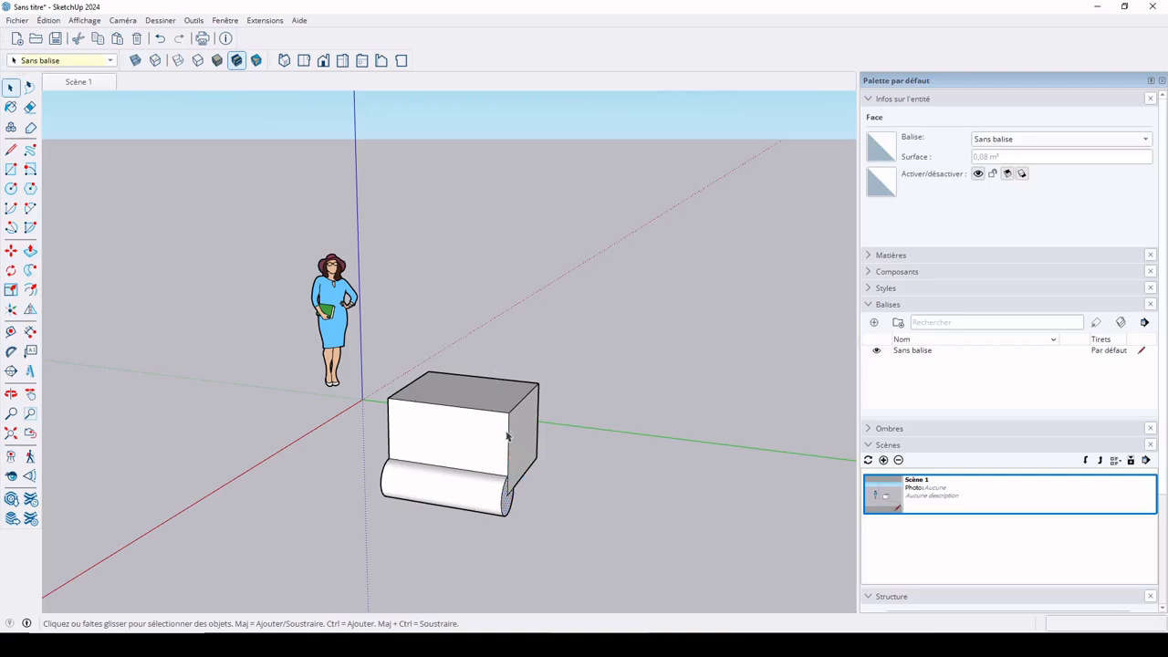
left_click(561, 494)
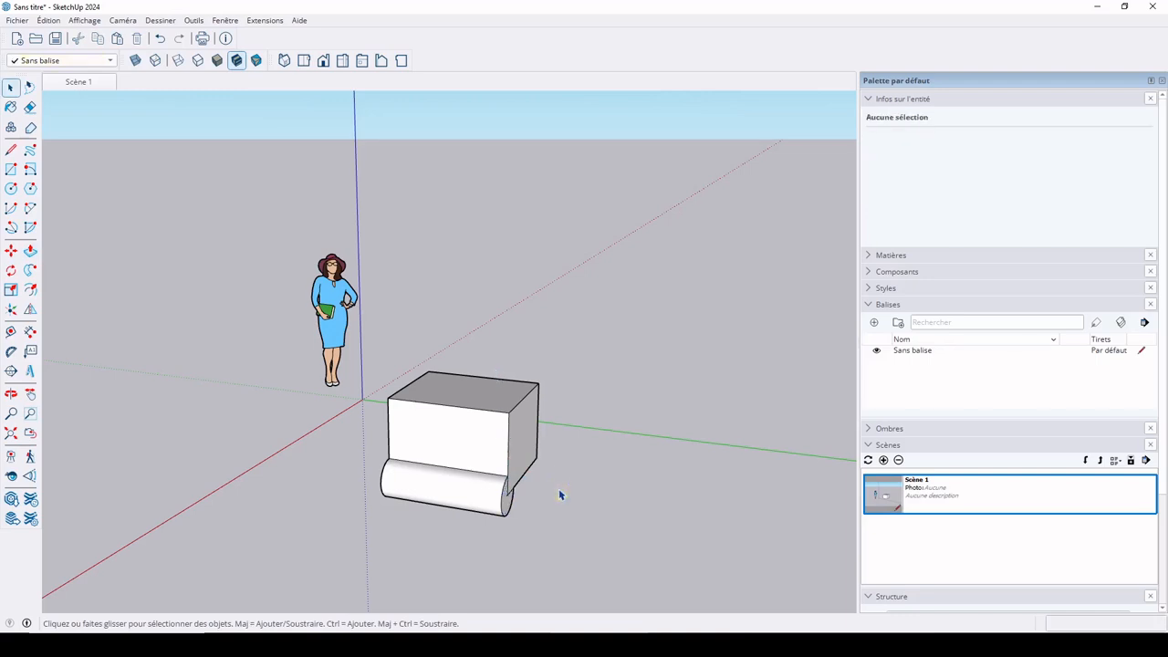
key("ctrl+z")
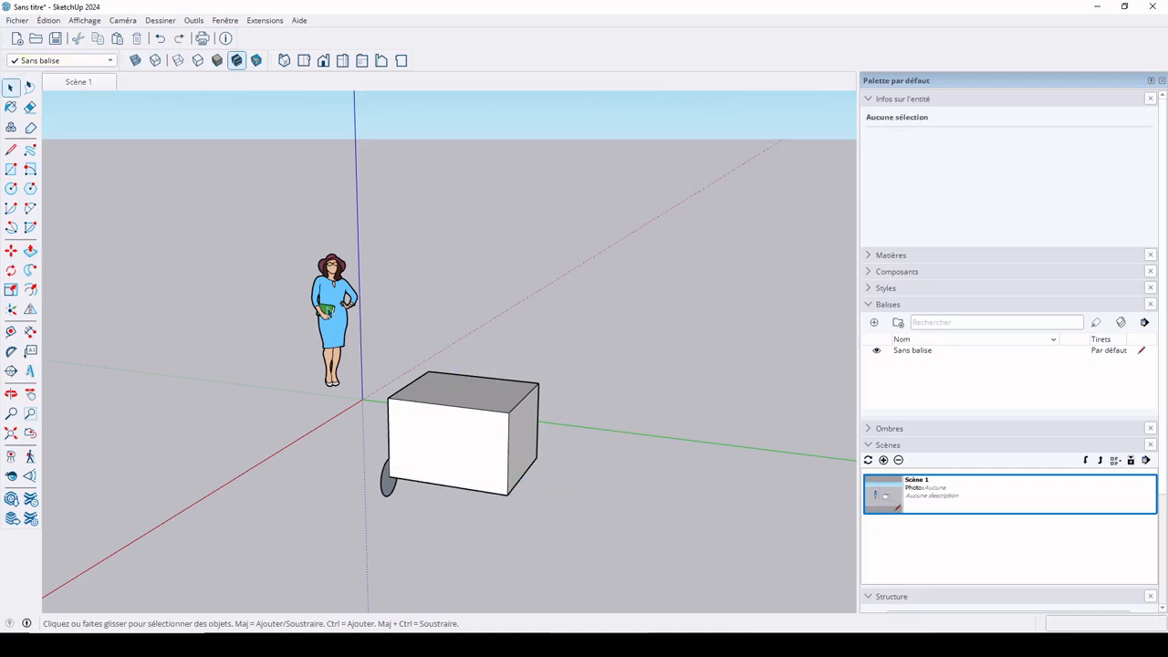
left_click(81, 82)
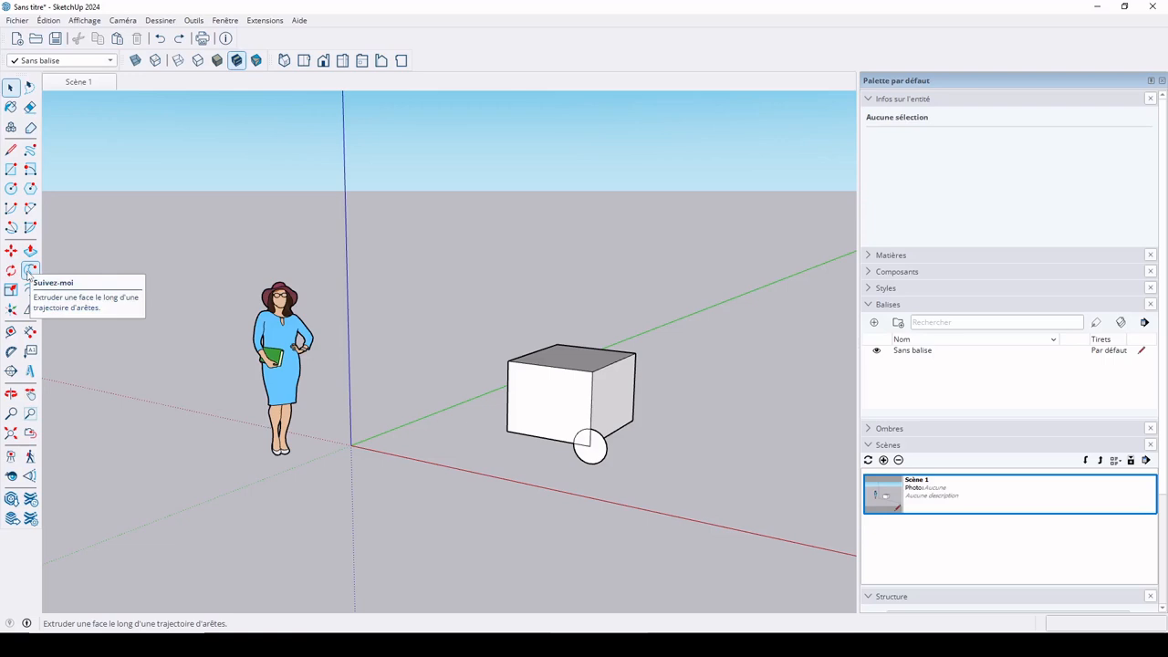
Try sweeping the circle manually with Follow Me along the box's lower side, far vertical and top edges, and undo the sweep
left_click(29, 271)
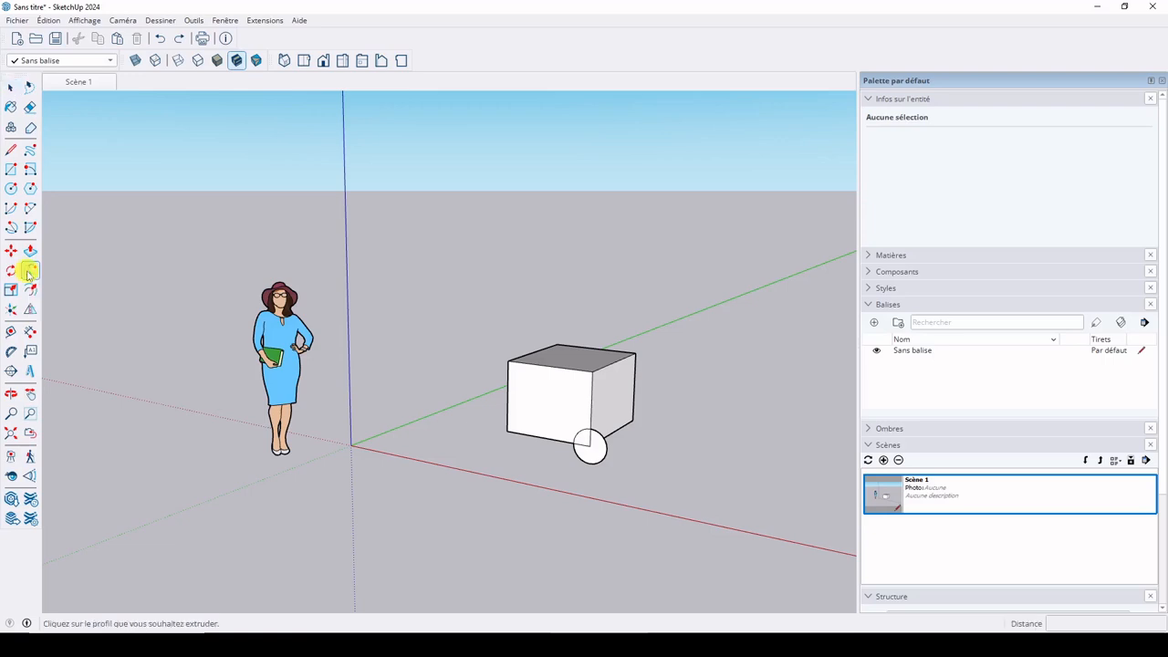
left_click(601, 454)
left_click(595, 452)
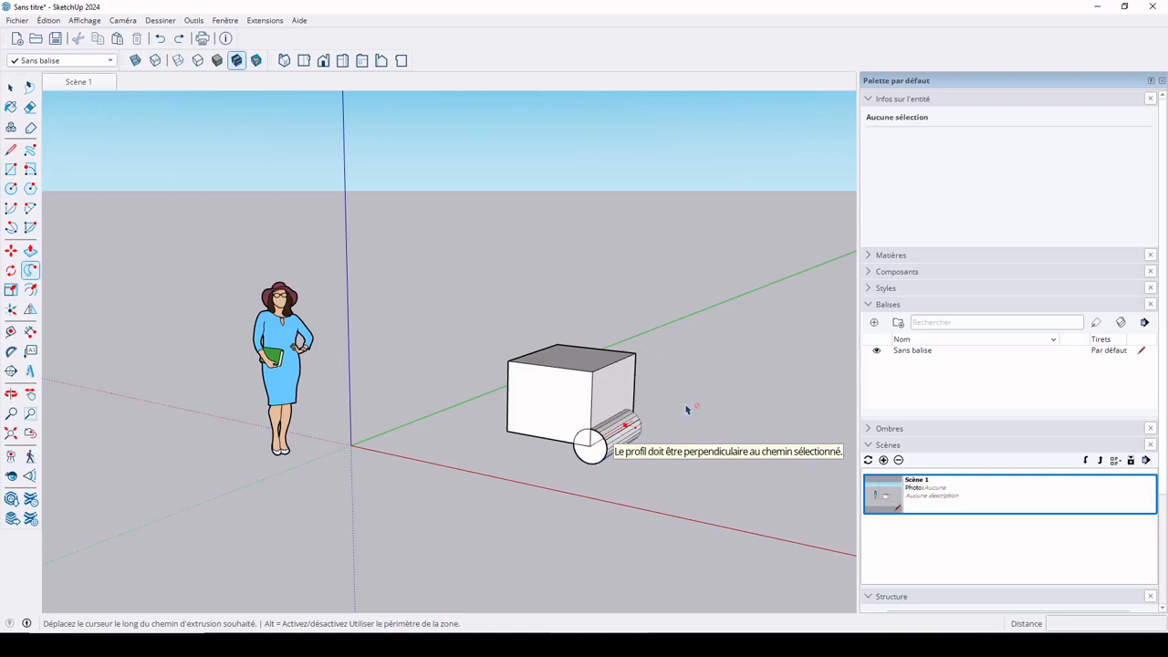
middle_click_drag(590, 445, 572, 481)
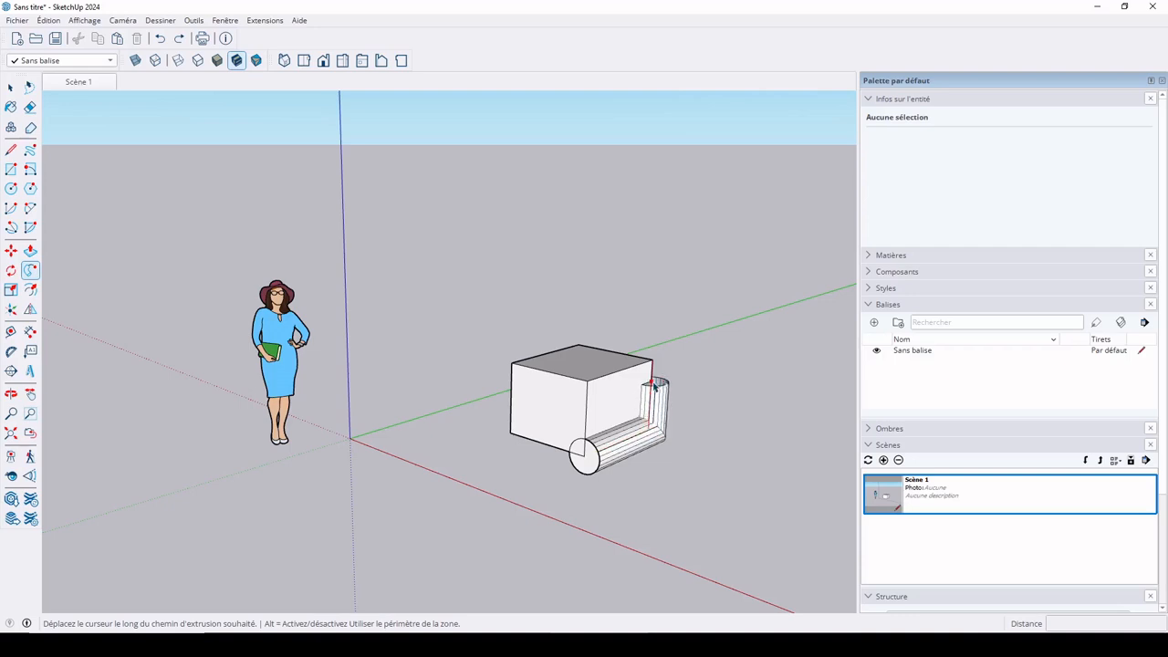
middle_click_drag(650, 388, 550, 411)
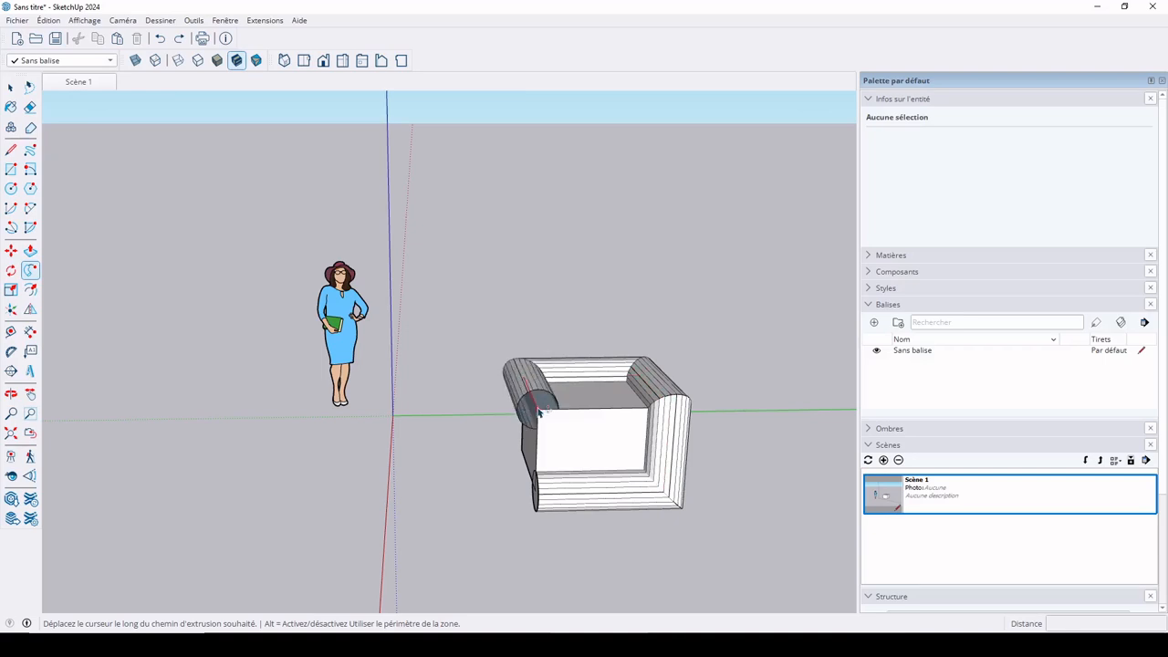
left_click(537, 408)
middle_click_drag(539, 456, 581, 499)
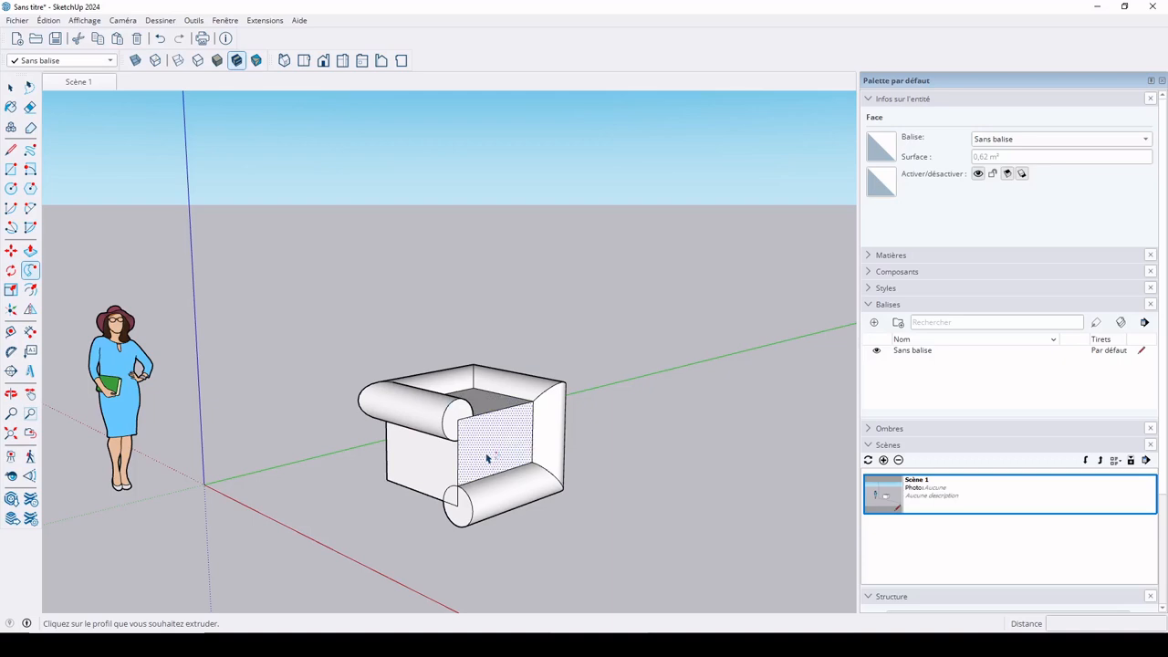
key("ctrl+z")
key("space")
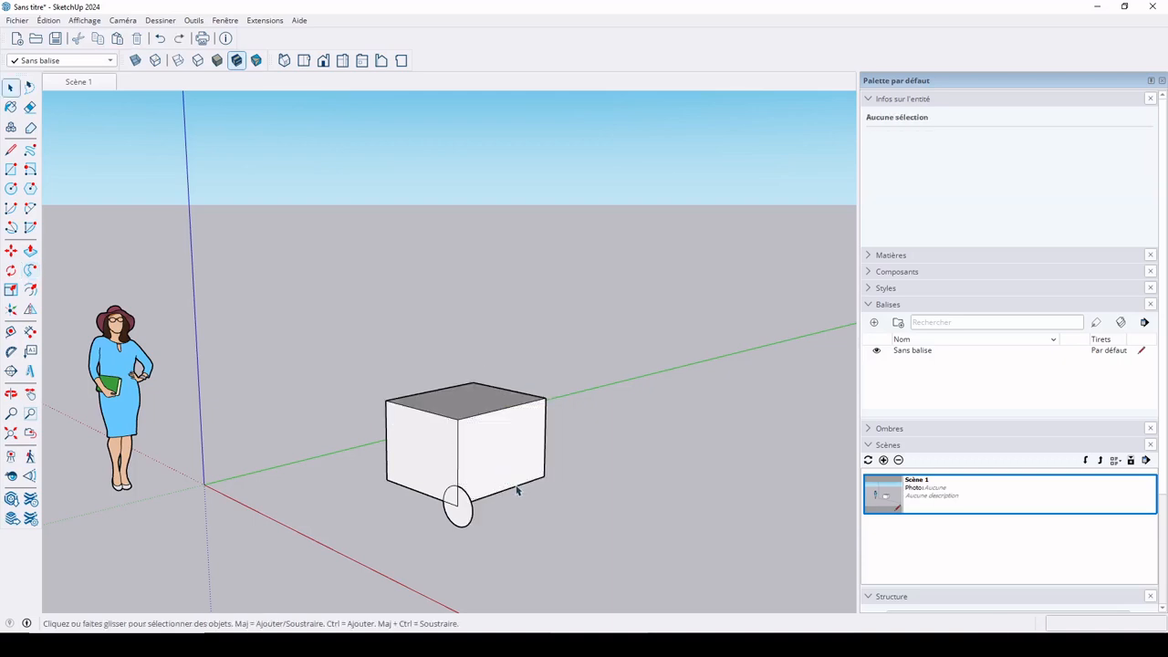
Select the connected path edges: lower side, far vertical, rear top, opposite top, front top, and the near vertical edge above the circle
left_click(516, 486)
scroll(525, 493, "up", 4)
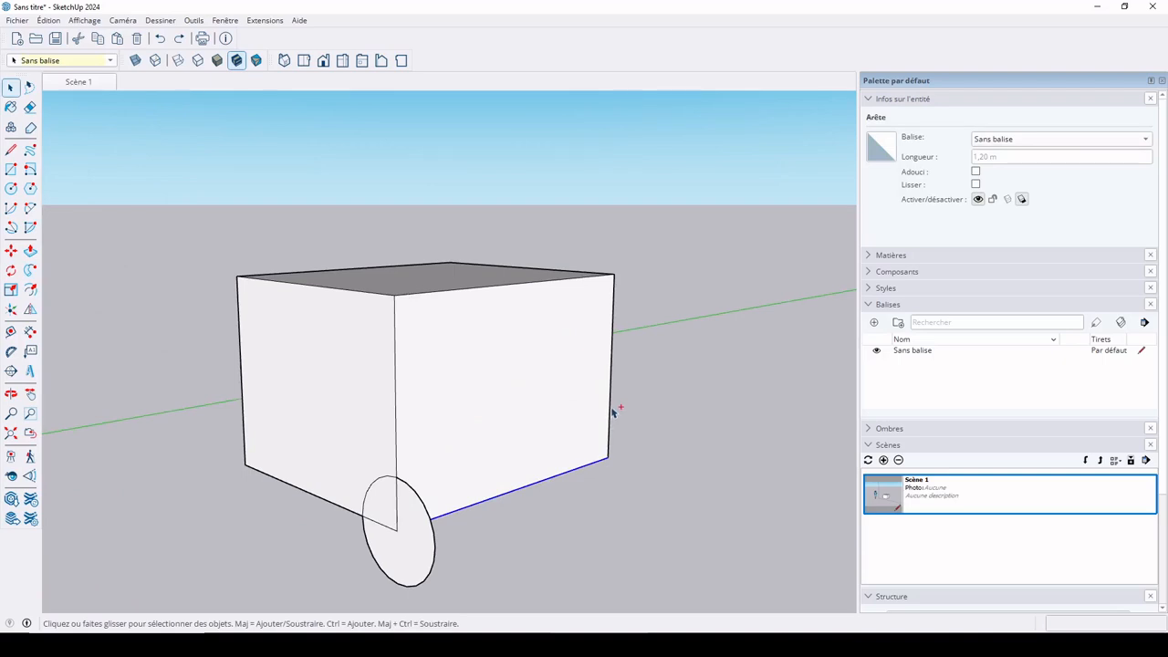
left_click(609, 407, "ctrl")
left_click(545, 270, "ctrl")
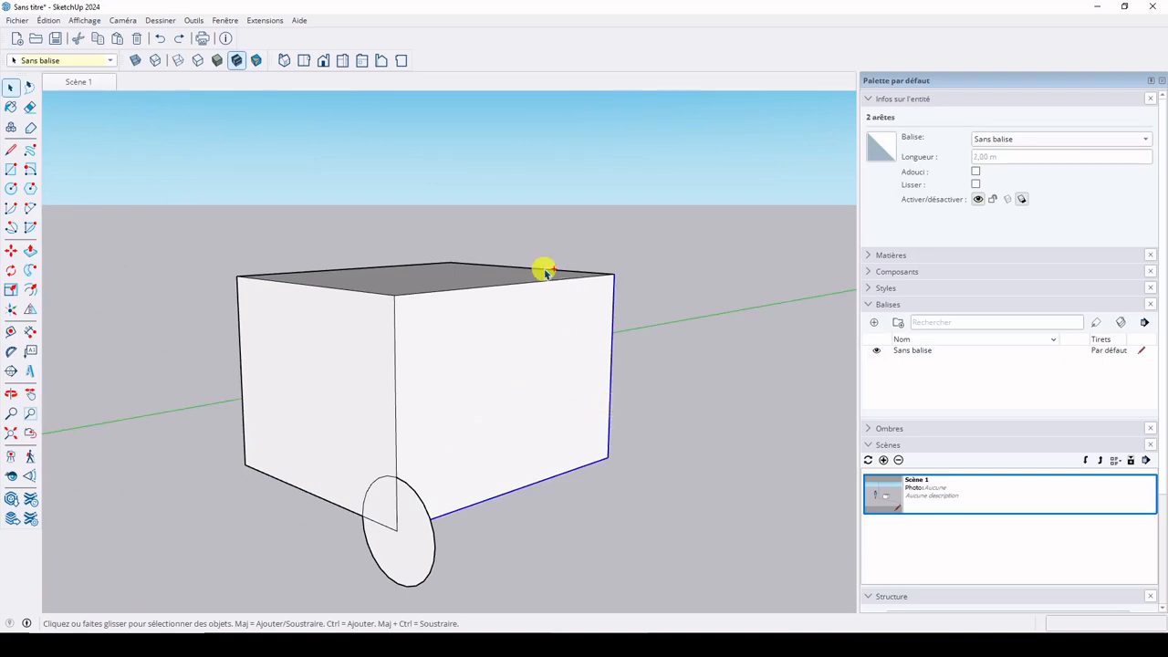
left_click(397, 270, "ctrl")
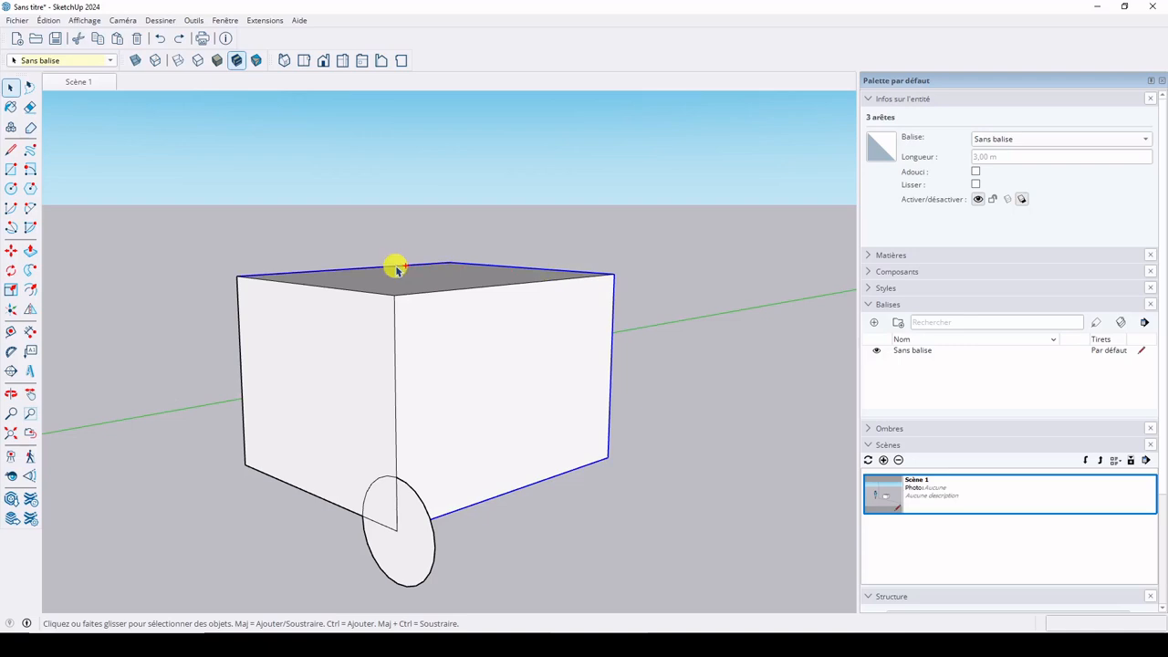
left_click(351, 293, "ctrl")
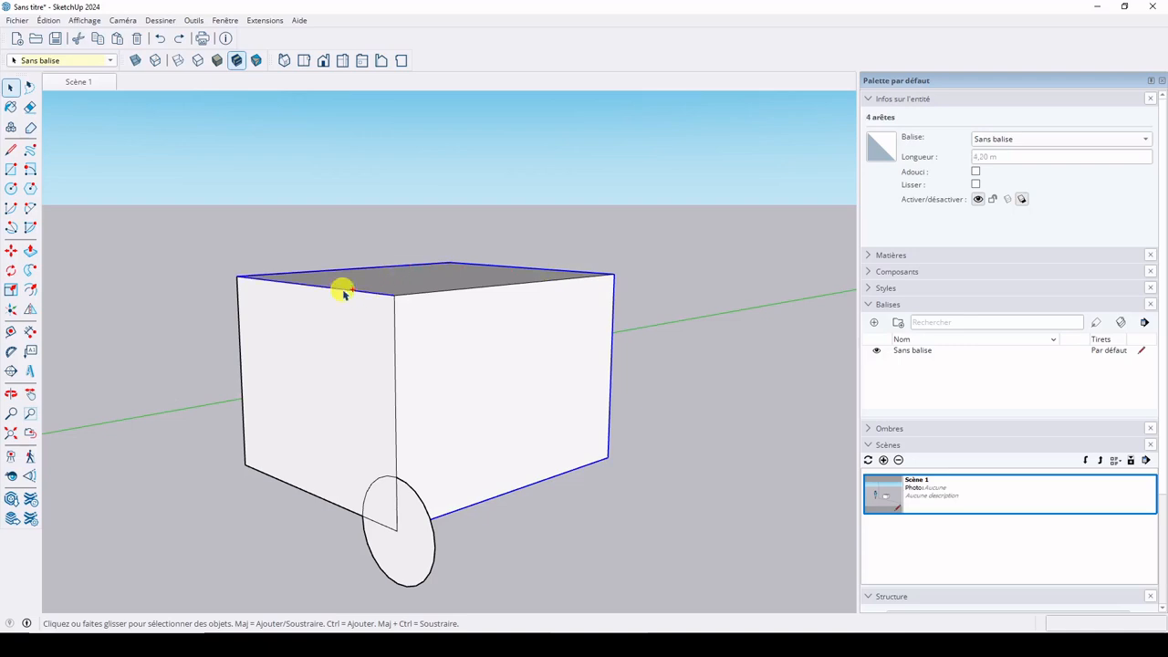
left_click(396, 320, "ctrl")
Sweep the circle along the preselected edges with Follow Me and inspect the tube's end face just above the circle
left_click(30, 271)
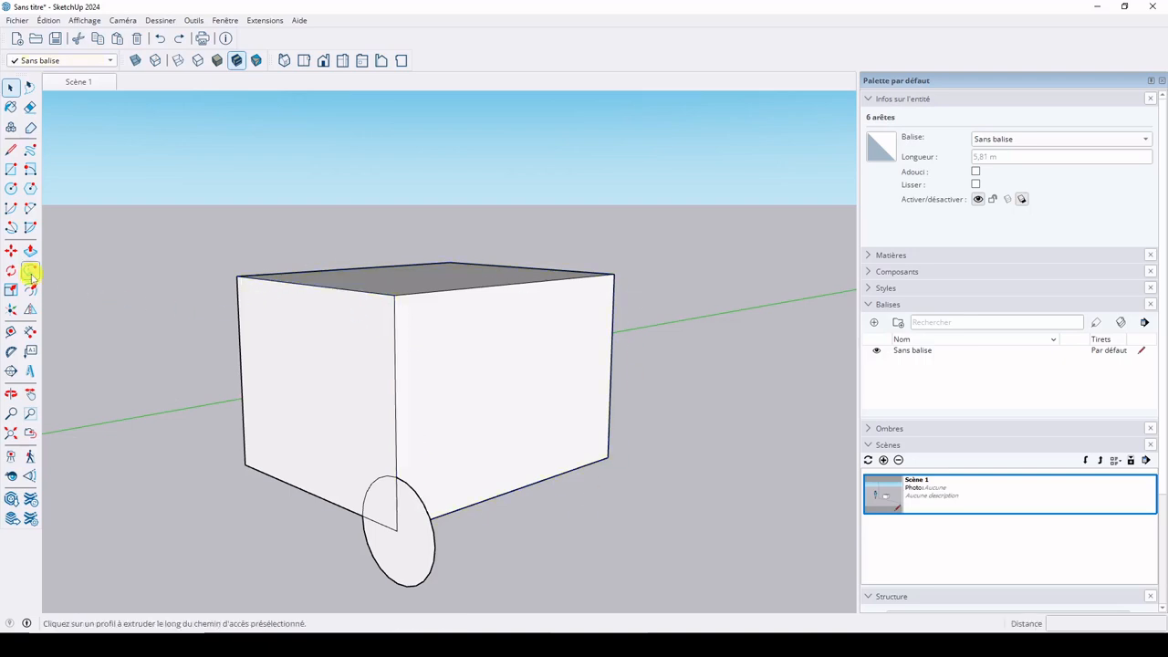
left_click(421, 535)
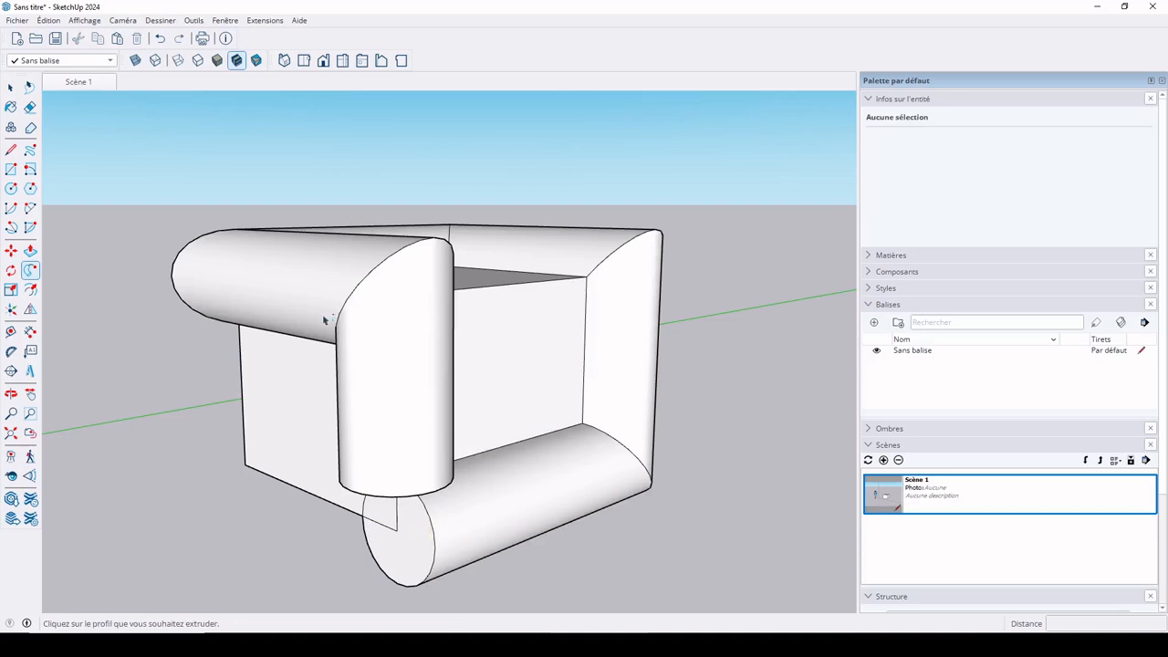
key("space")
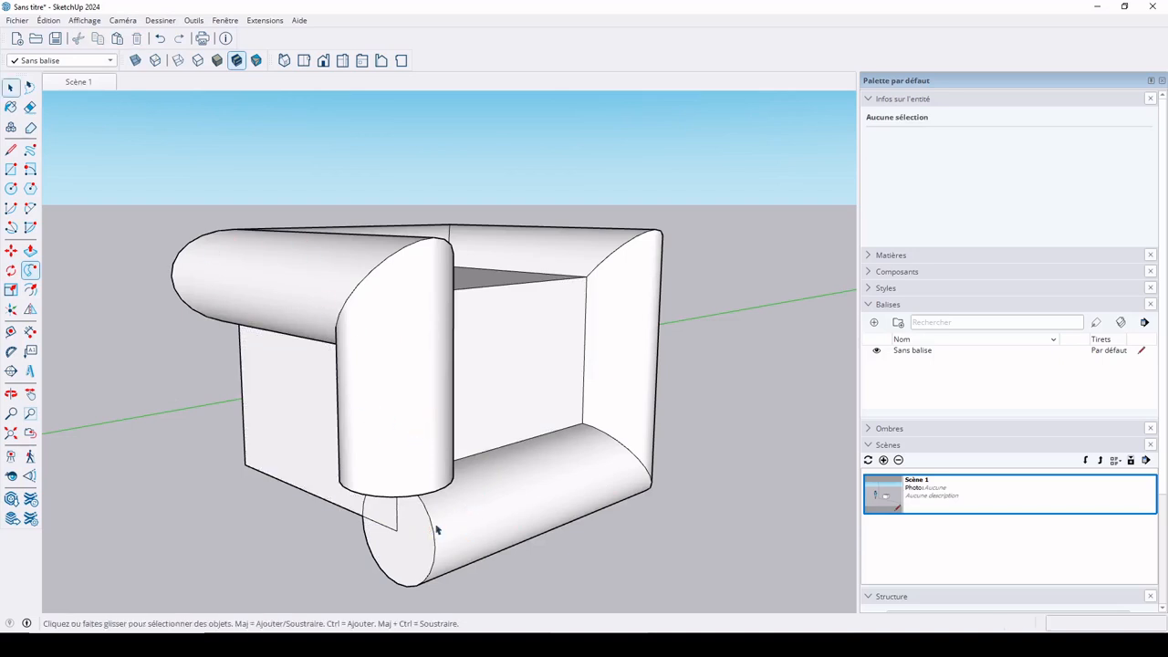
middle_click_drag(447, 552, 459, 368)
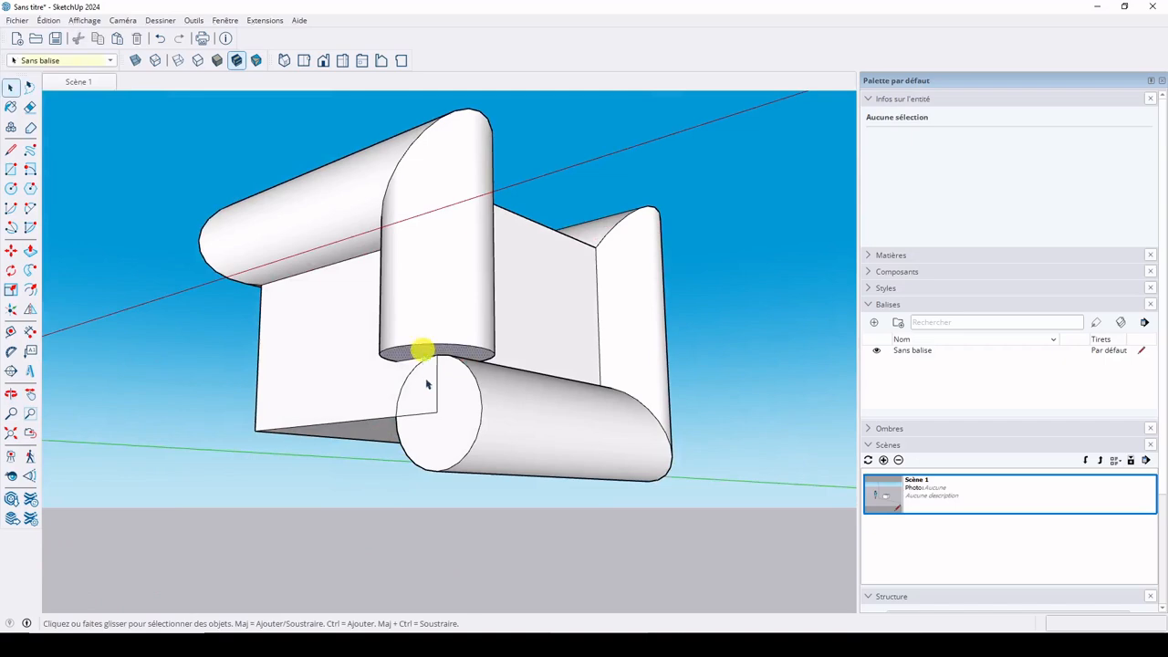
left_click(424, 352)
middle_click_drag(428, 372, 717, 369)
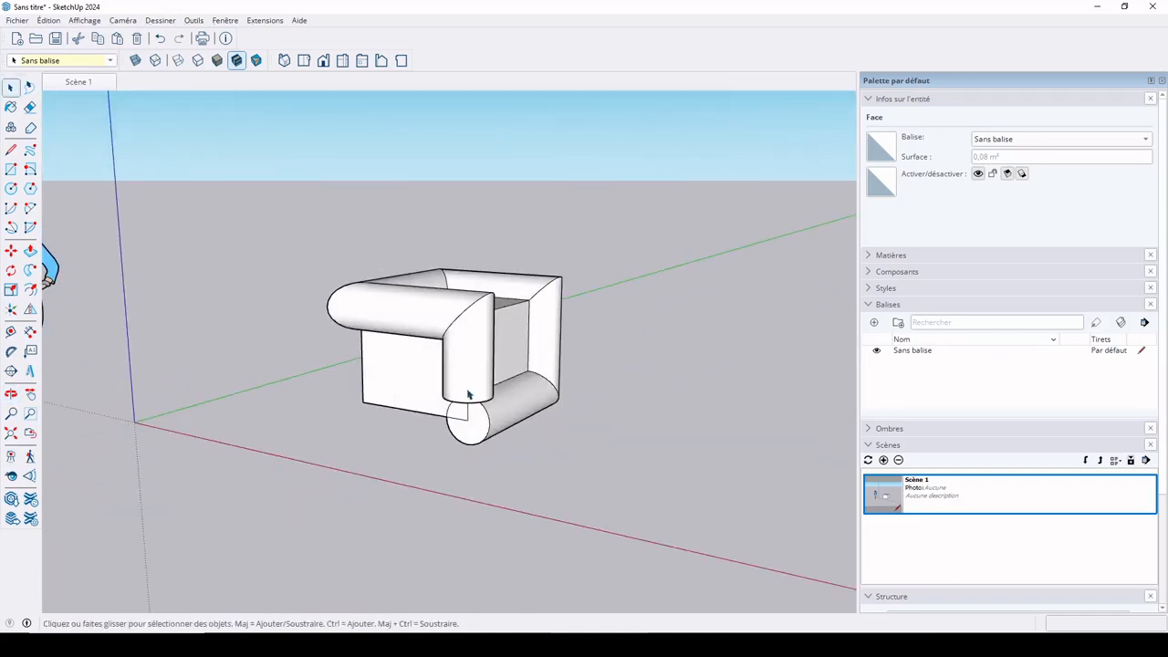
left_click(71, 80)
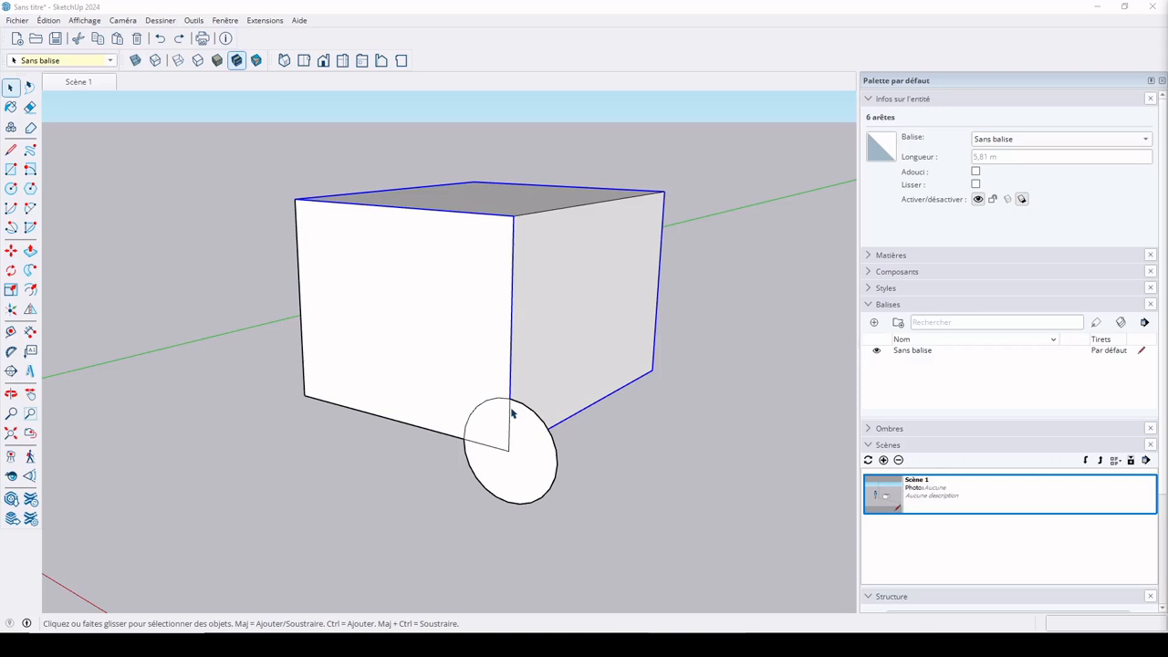
Add the short vertical edge segment inside the circle to the selected path and sweep the circle with Follow Me
scroll(511, 413, "up", 5)
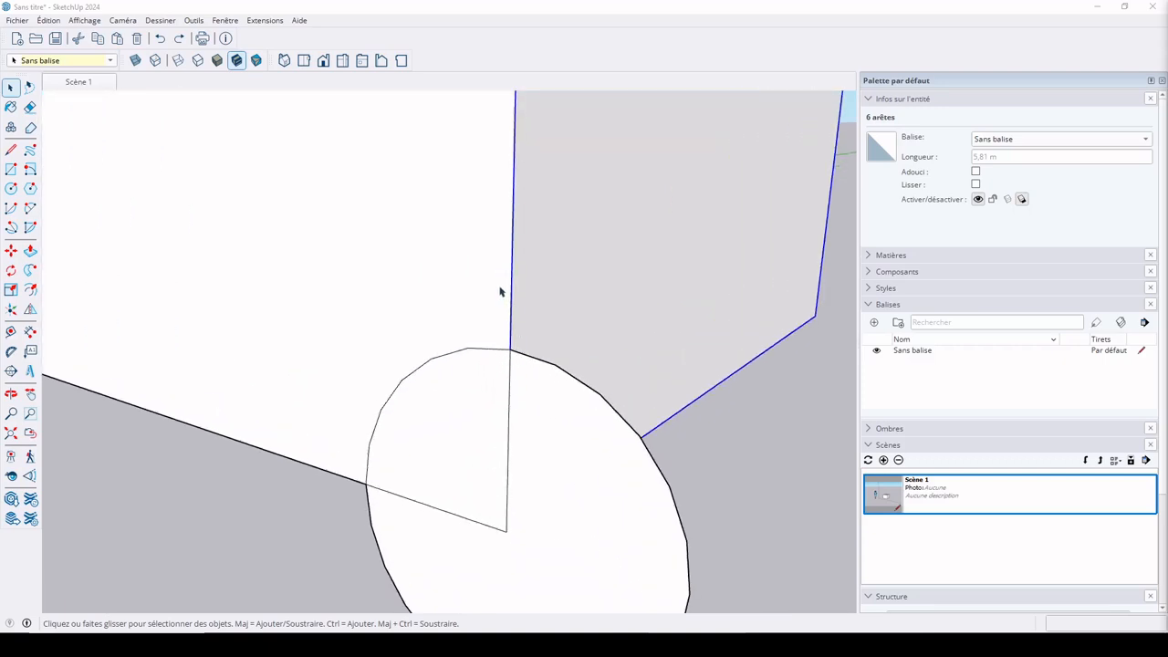
left_click(510, 390, "shift")
scroll(540, 409, "down", 5)
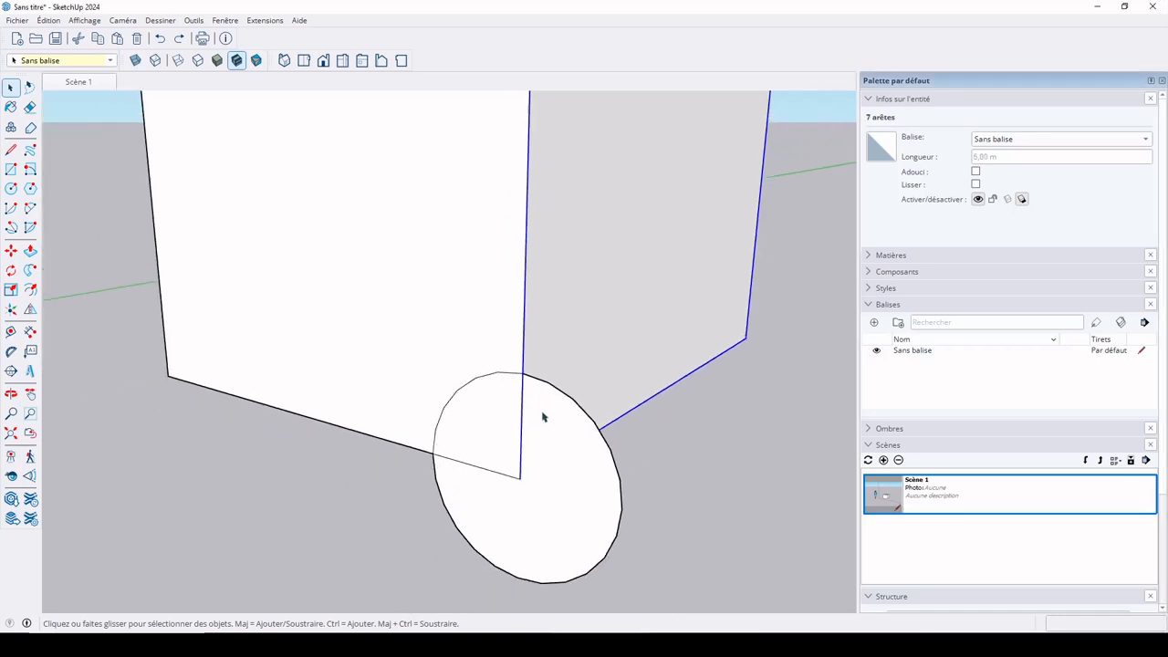
left_click(30, 270)
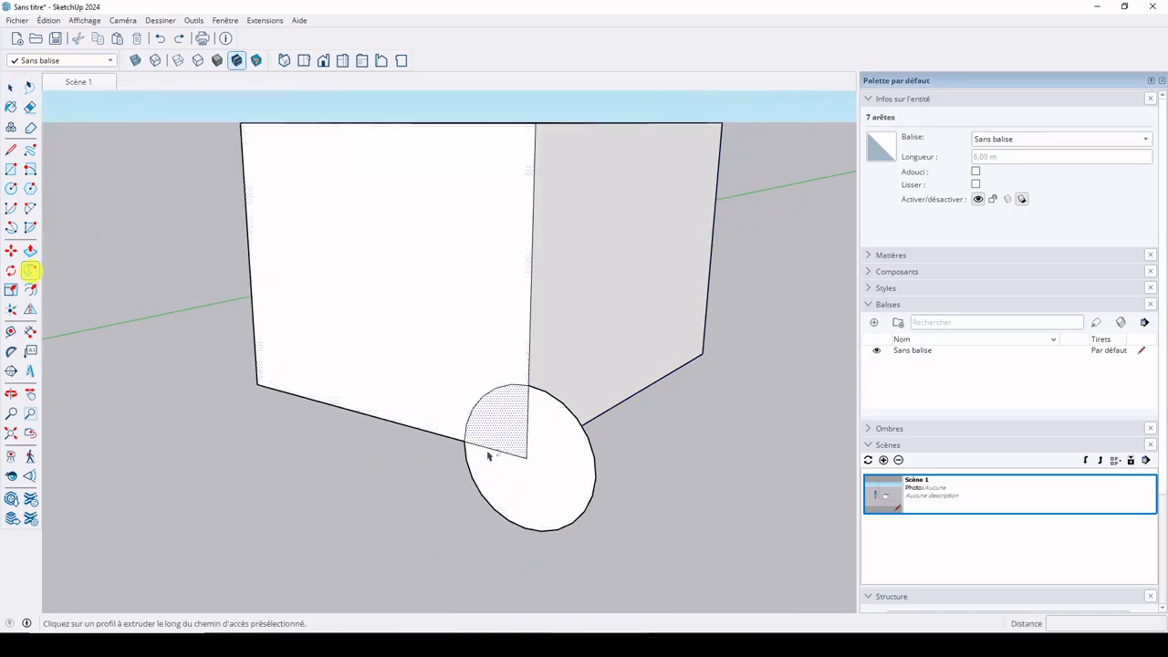
left_click(565, 466)
middle_click_drag(593, 463, 532, 390, "shift")
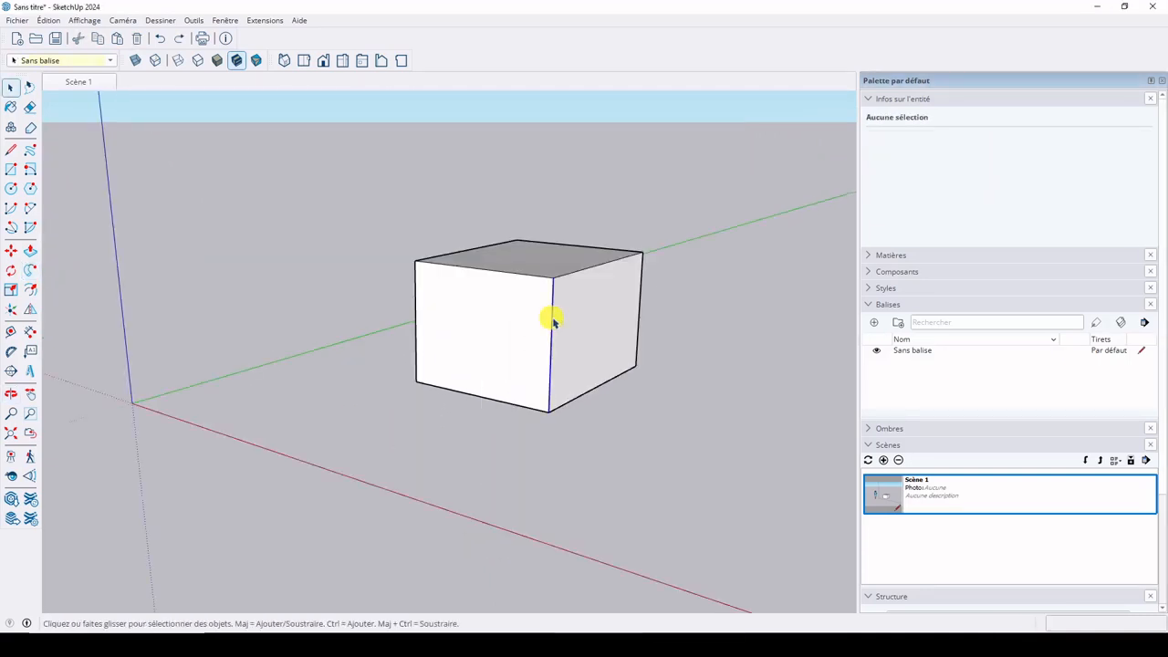
Select the box's near vertical edge, the two top edges meeting it, and the front face together
left_click(541, 316)
scroll(580, 332, "up", 2)
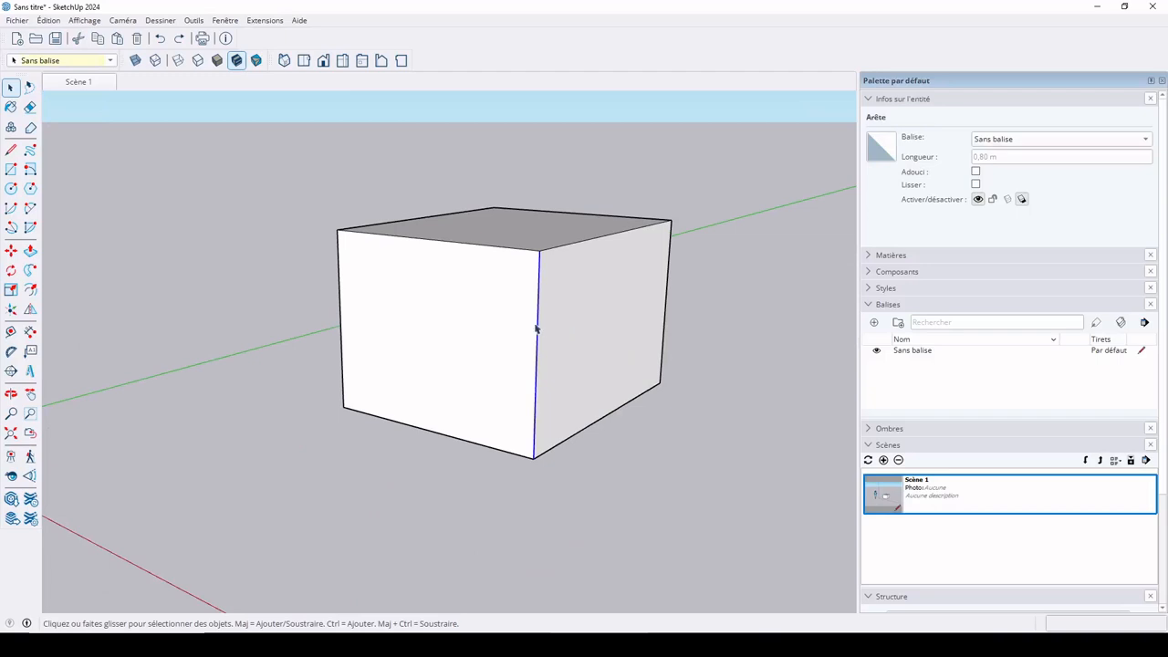
left_click(553, 246, "ctrl")
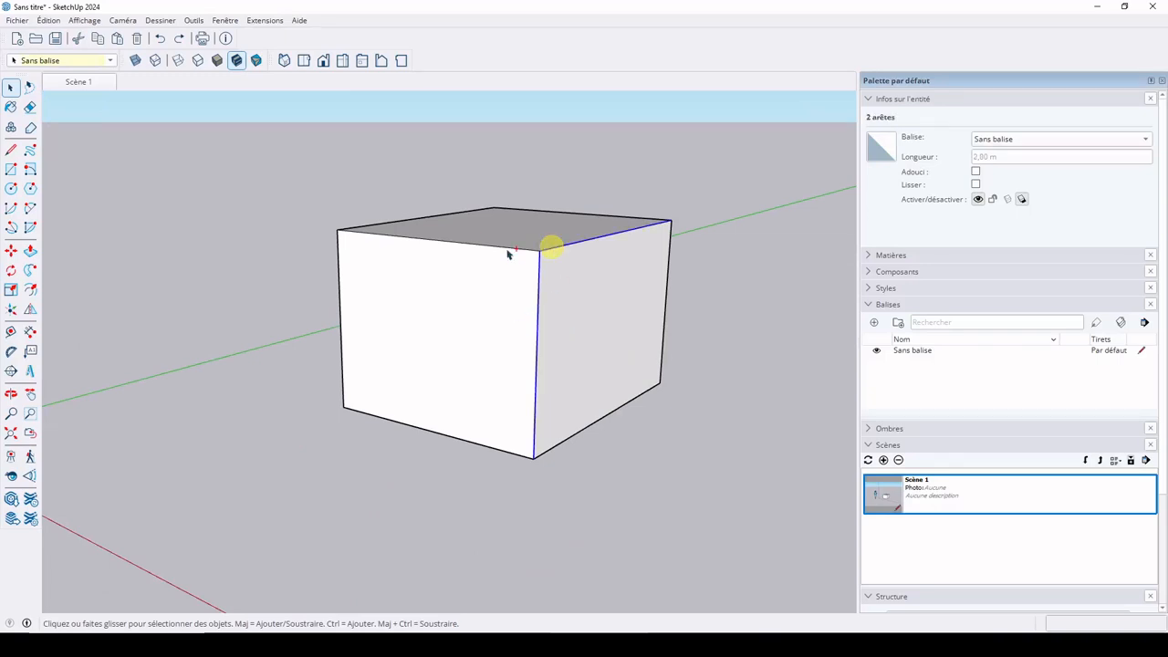
left_click(504, 246, "ctrl")
left_click(524, 292, "ctrl")
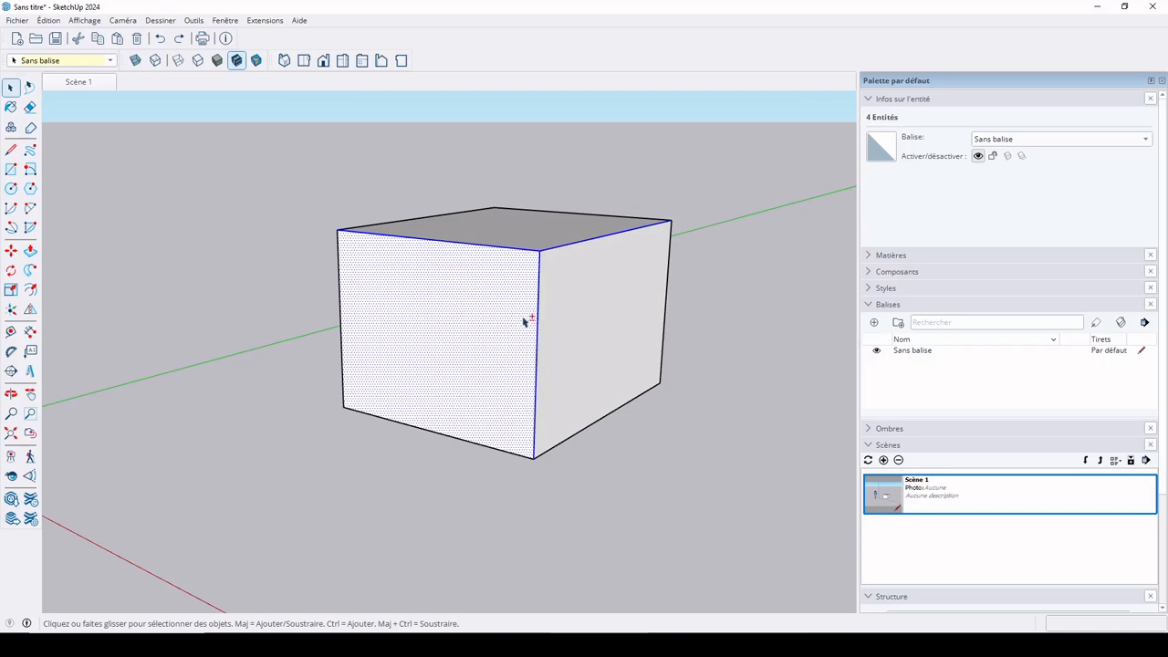
Practise adding and removing the front face, the top face and its adjoining edges in the box selection
left_click(525, 319, "shift")
left_click(517, 302, "shift")
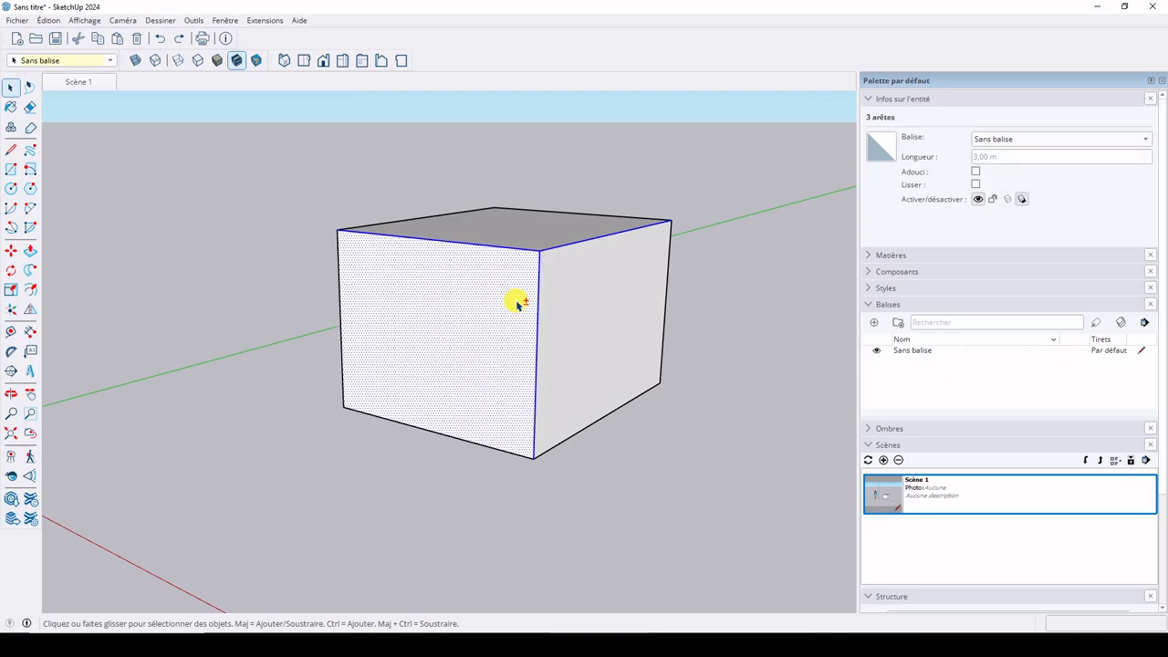
left_click(538, 243, "shift")
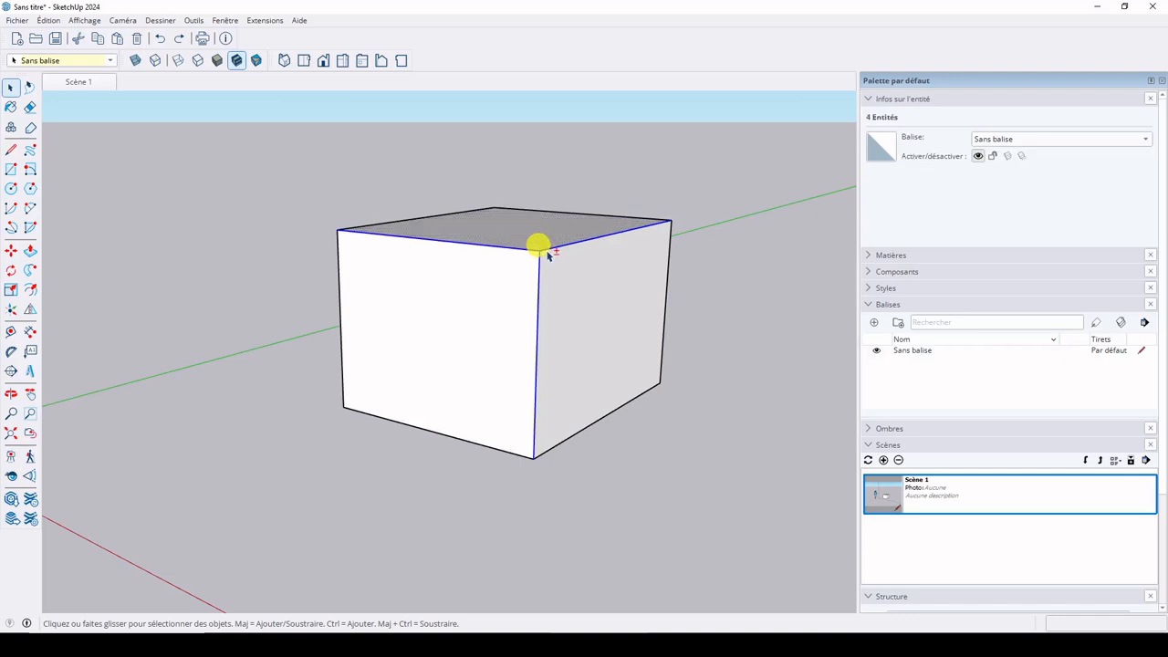
left_click(538, 244, "shift")
left_click(548, 248, "shift")
left_click(531, 249, "shift")
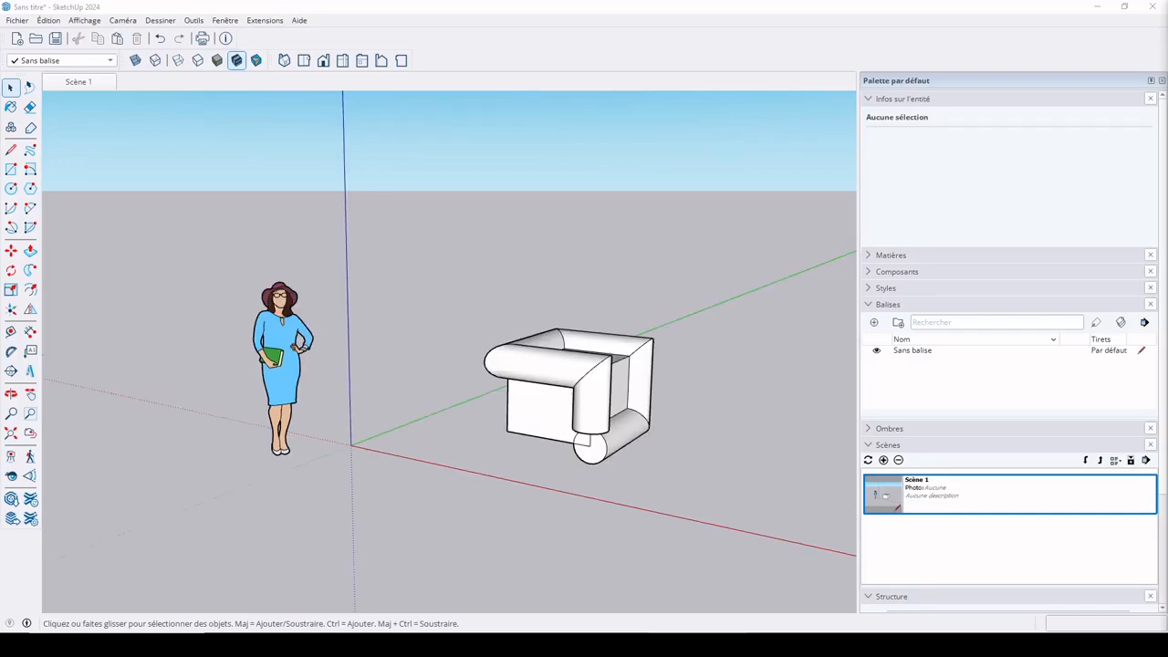
Draw a tall vertical rectangle as a door beside the box with the swept tube
left_click(710, 388)
left_click(11, 169)
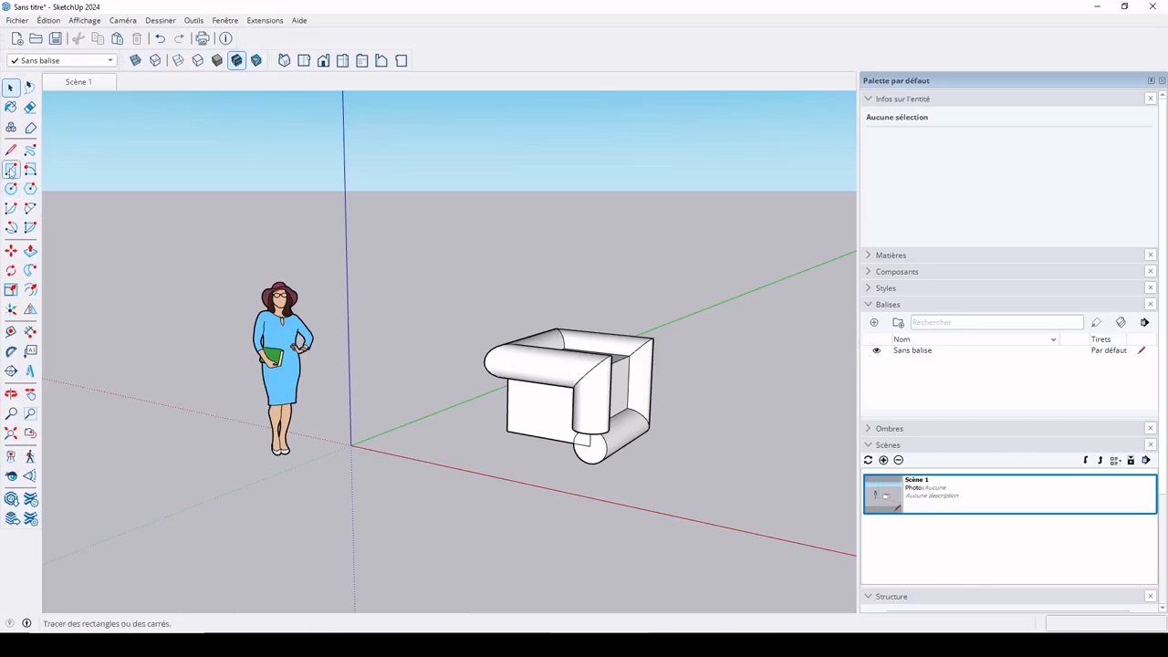
middle_click_drag(654, 451, 549, 446, "shift")
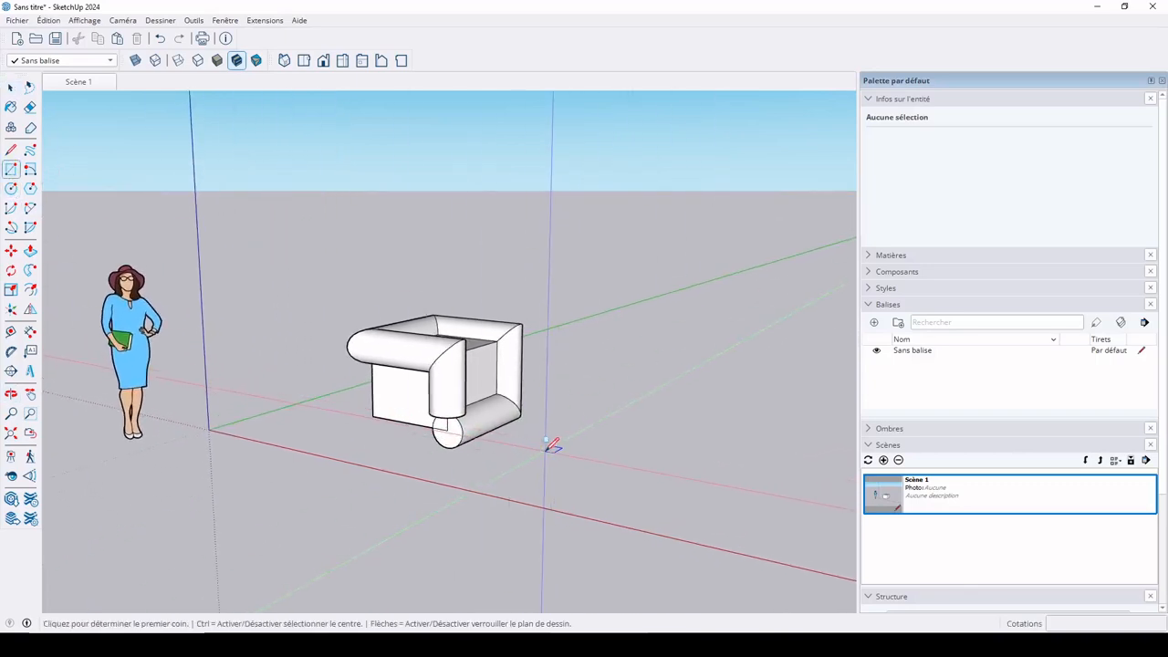
left_click(545, 450)
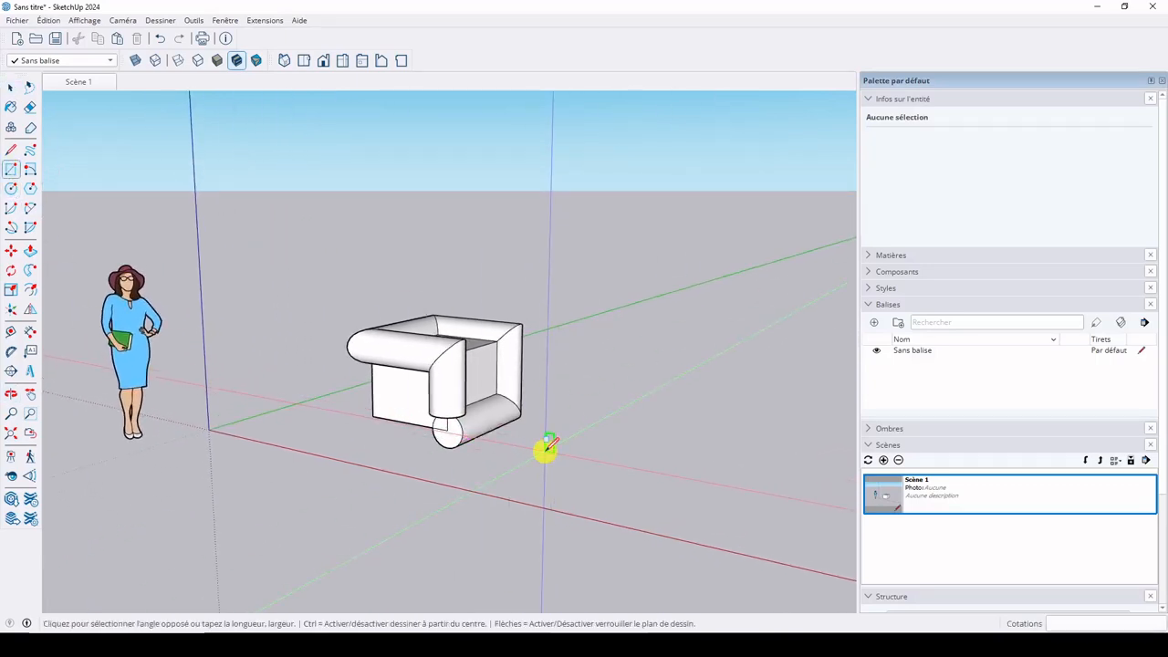
left_click(640, 242)
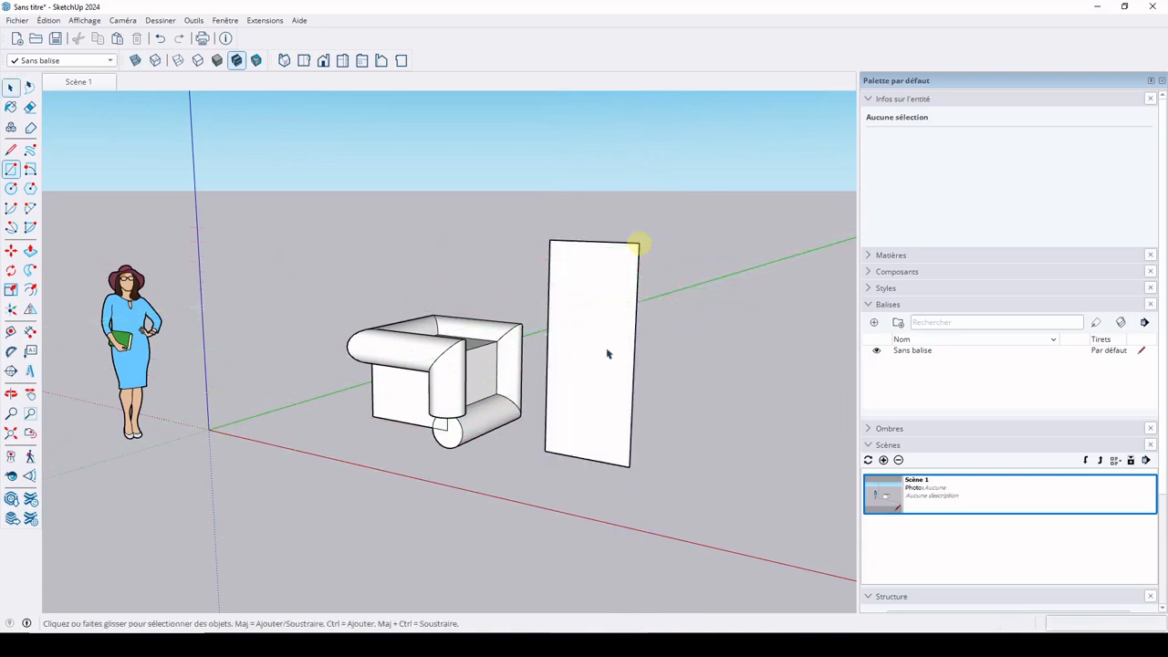
Draw a circle with a radius of about 0.04 m near the door's opening edge, around mid-height
left_click(11, 228)
left_click(11, 188)
scroll(602, 328, "up", 4)
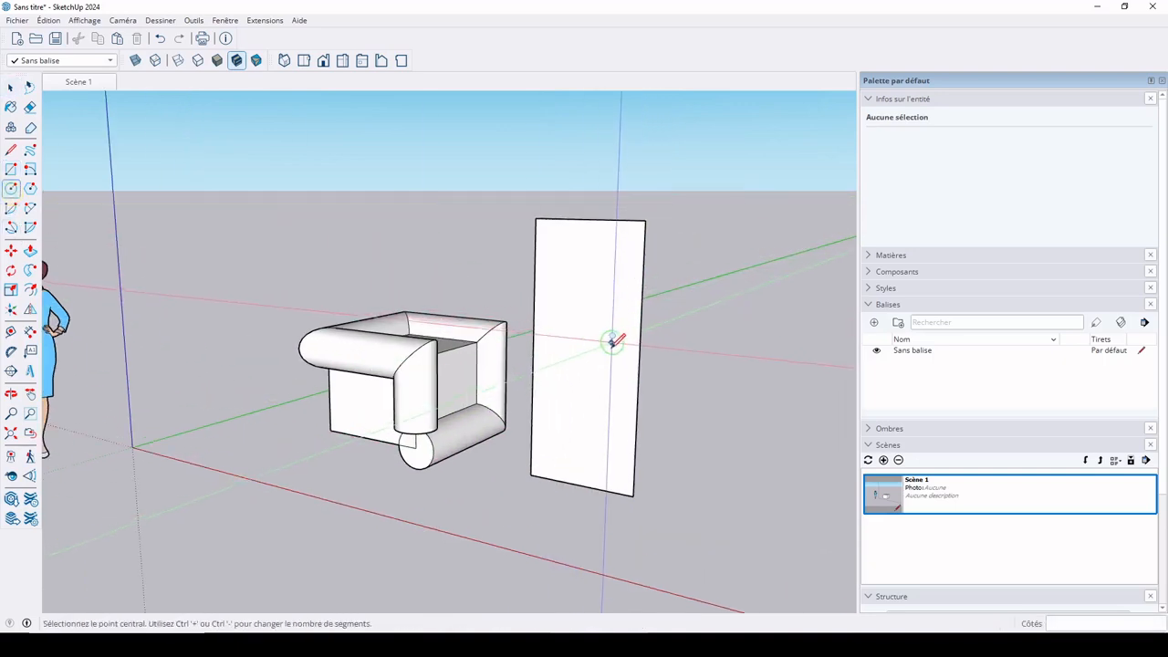
left_click(630, 325)
left_click(637, 321)
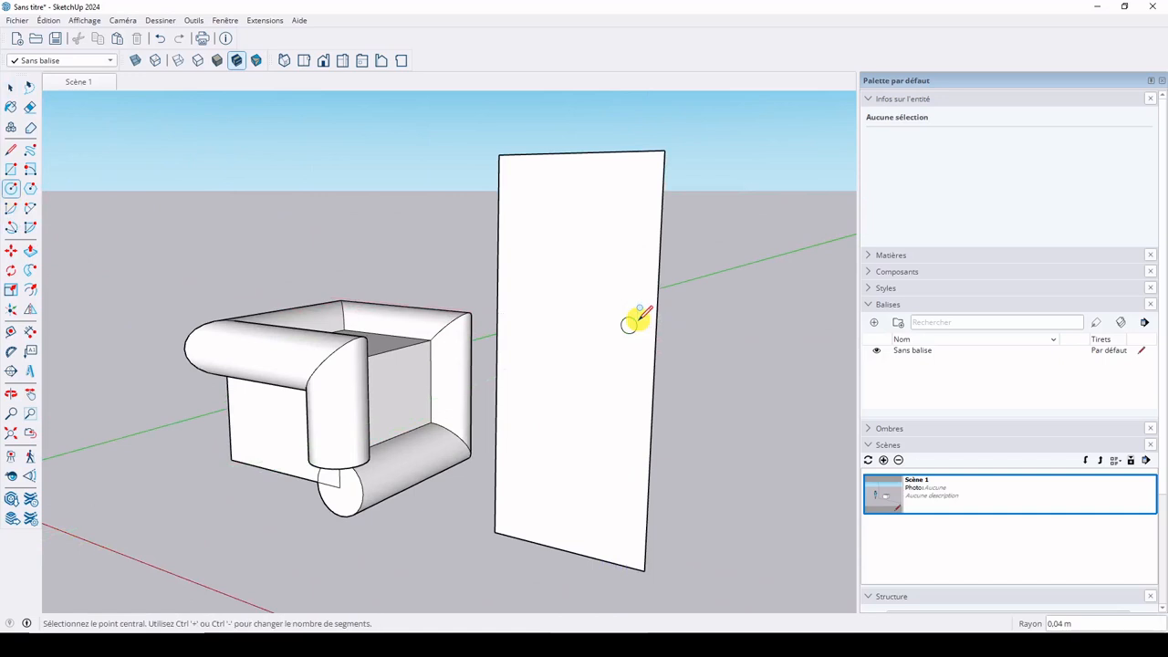
key("space")
Draw an L-shaped path about 0.23 m long from the circle's centre, straight out from the door and then parallel to it
scroll(627, 326, "up", 2)
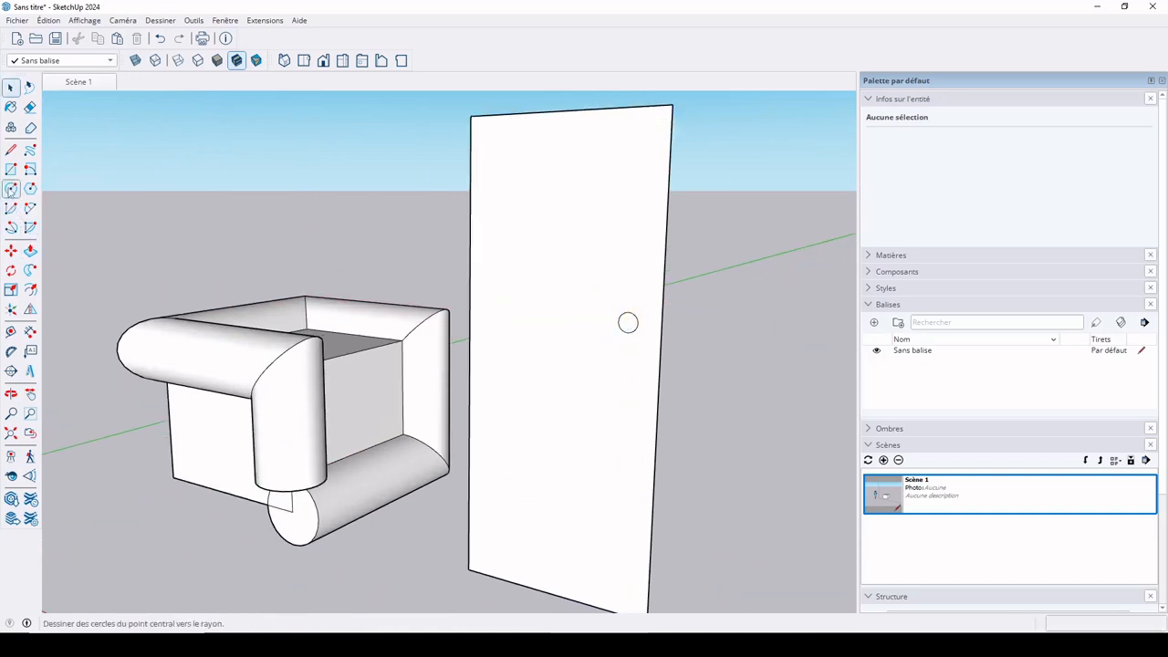
left_click(11, 150)
scroll(639, 321, "up", 5)
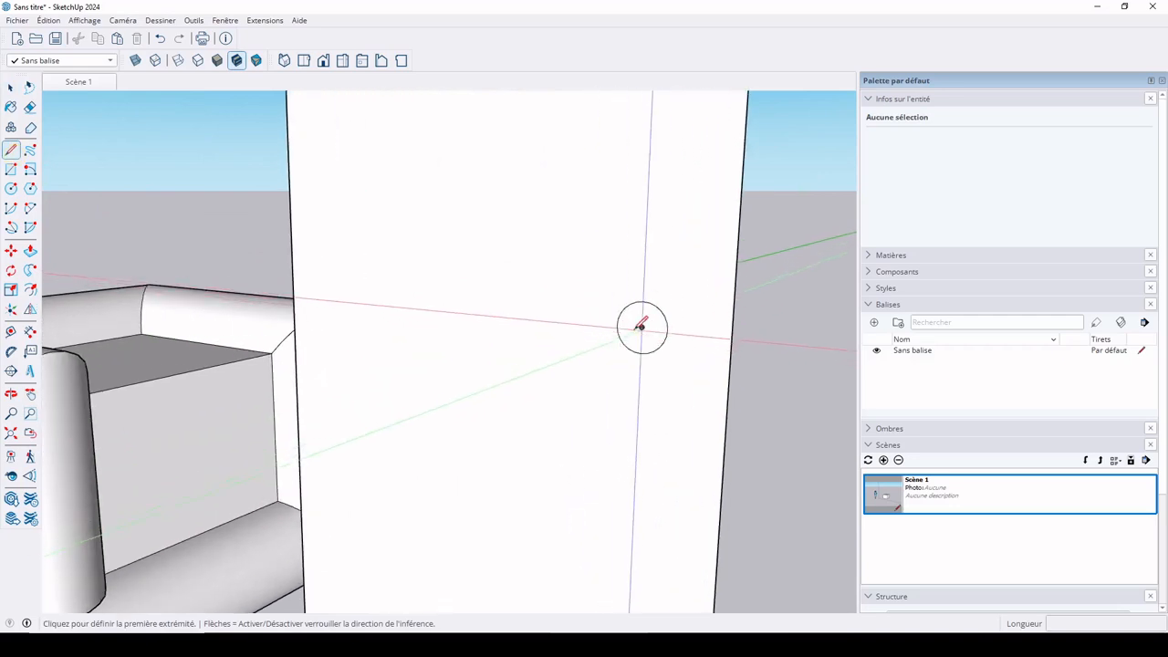
left_click(642, 327)
left_click(605, 340)
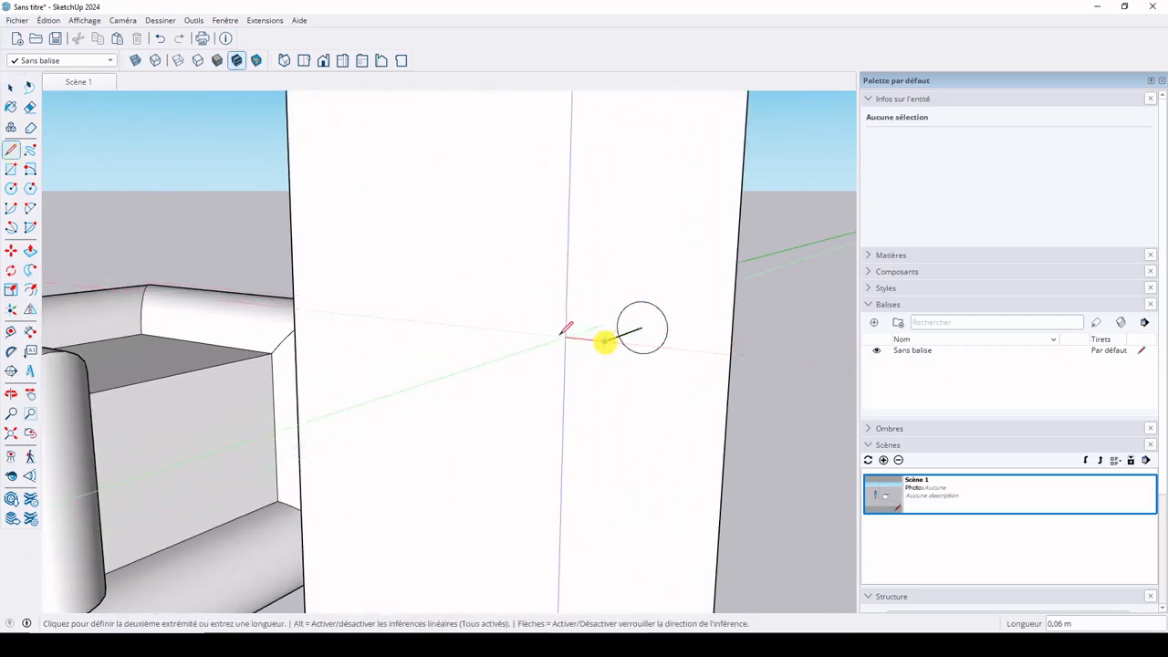
left_click(548, 336)
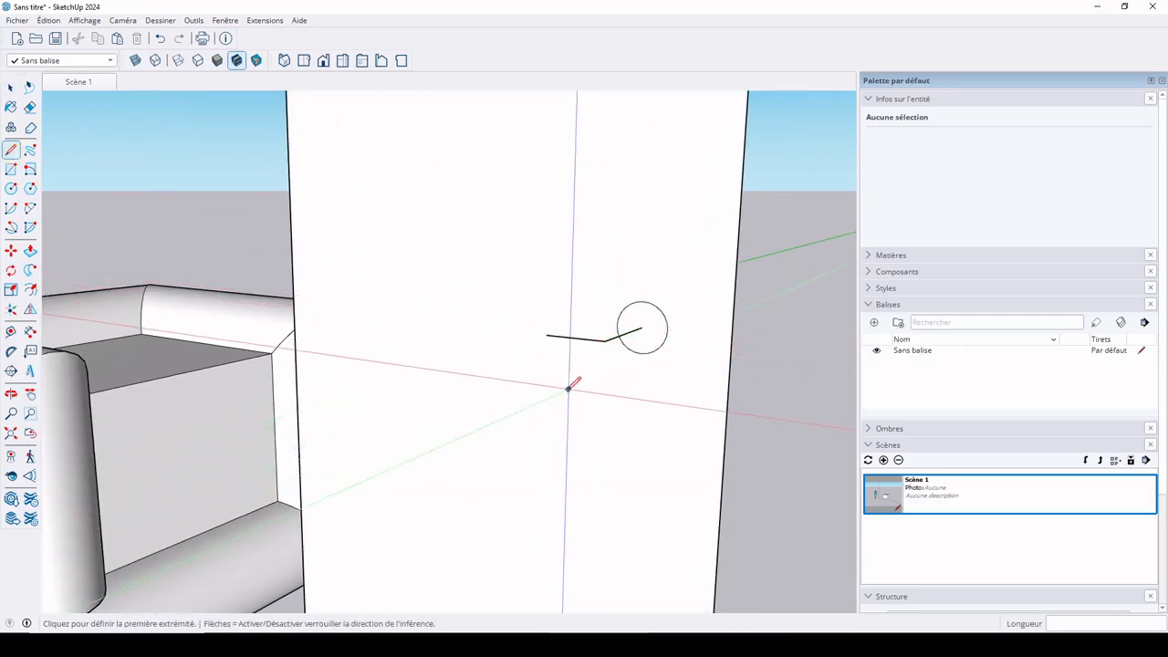
mouse_move(573, 386)
middle_mouse_down()
mouse_move(560, 404)
mouse_move(337, 444)
mouse_move(287, 485)
mouse_move(336, 511)
middle_mouse_up()
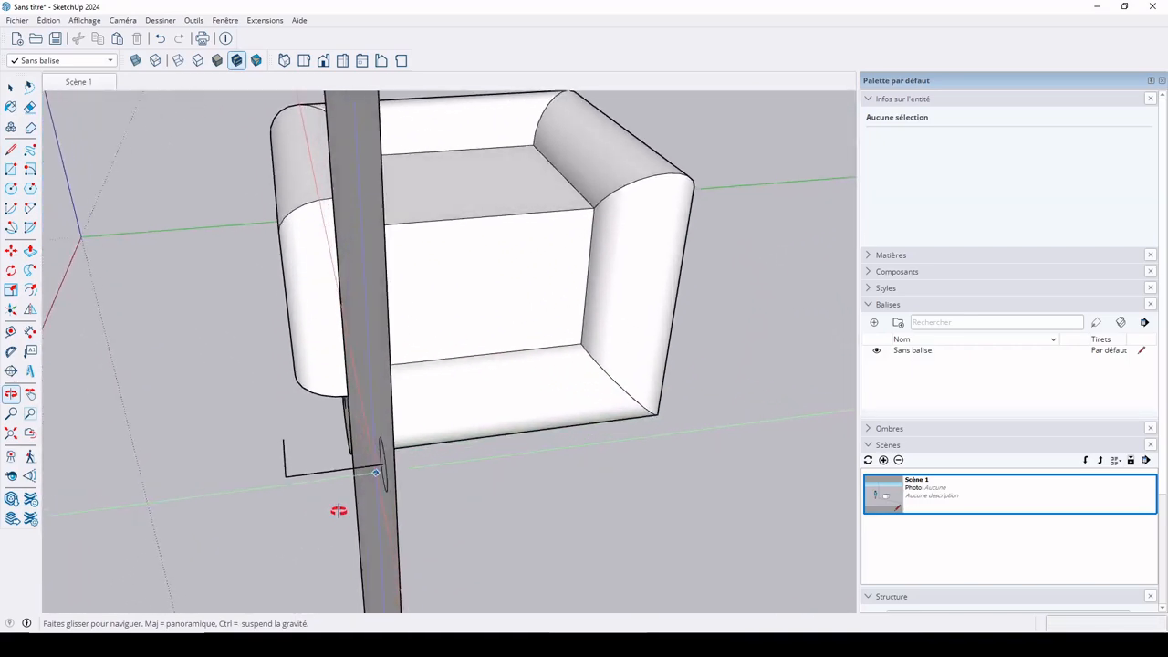
Select both edges of the L-shaped path and sweep the circle along them with Follow Me to form the door handle
scroll(560, 538, "up", 5)
middle_click_drag(620, 494, 654, 407)
key("space")
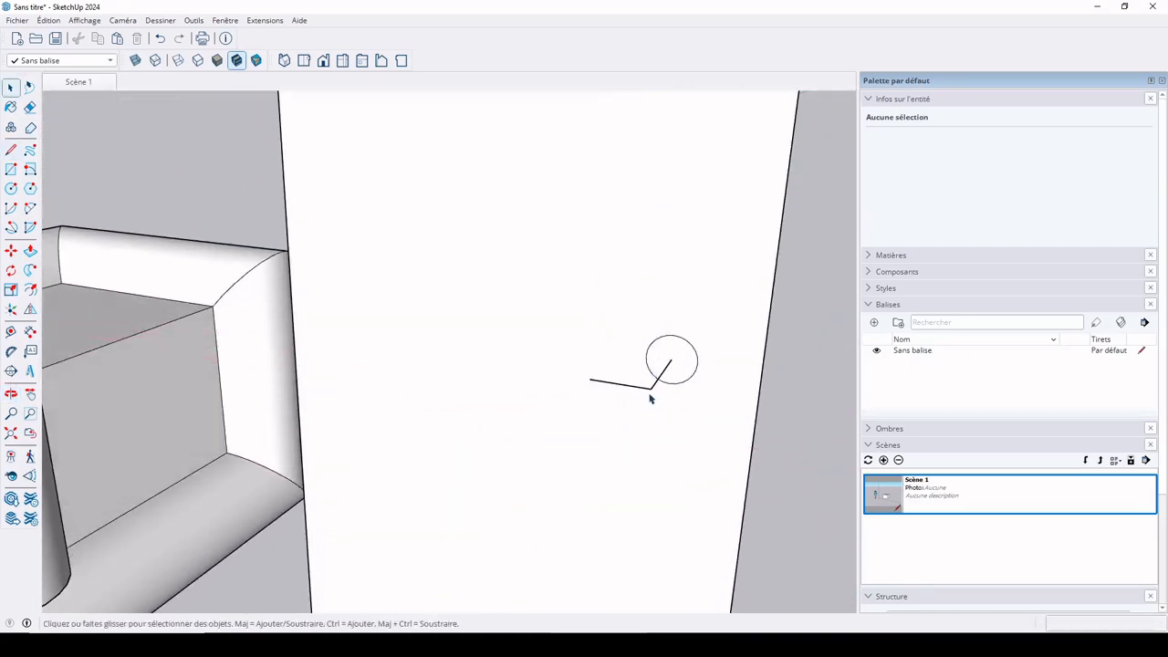
left_click(648, 388)
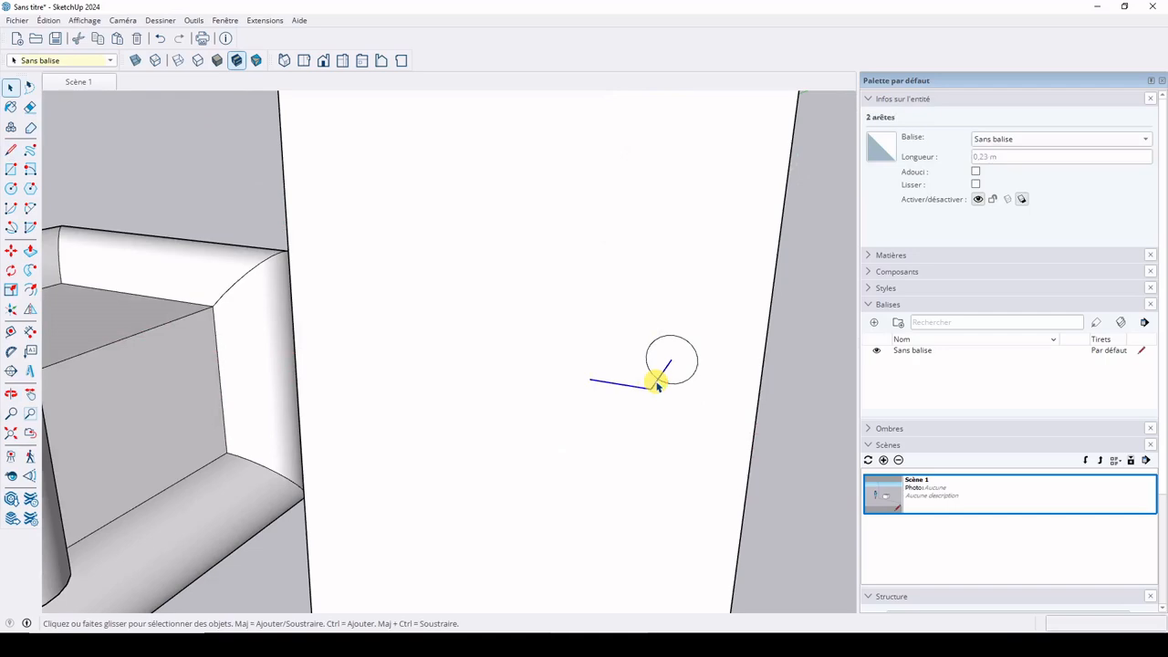
left_click(29, 271)
left_click(669, 358)
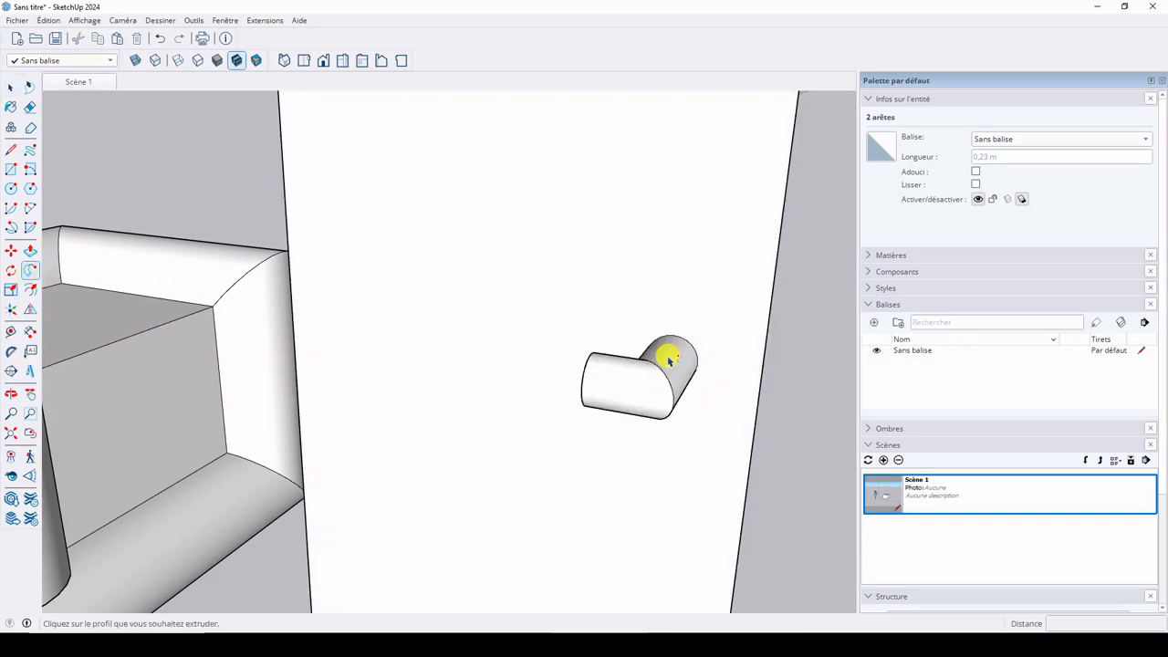
middle_click_drag(633, 430, 571, 438)
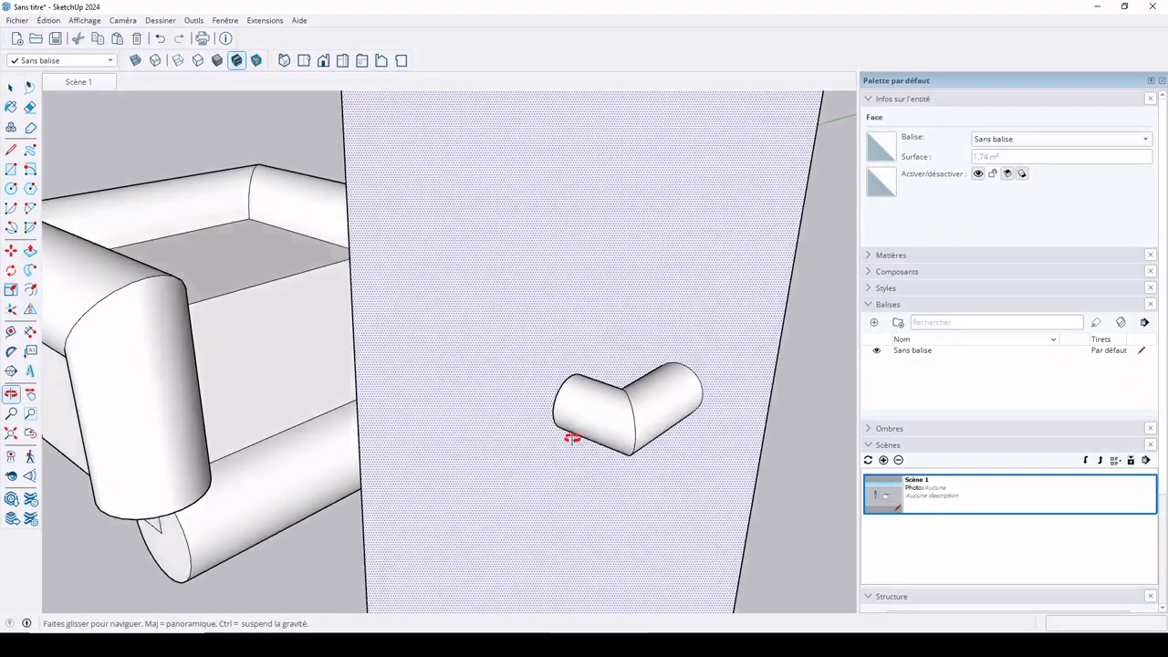
scroll(621, 440, "down", 10)
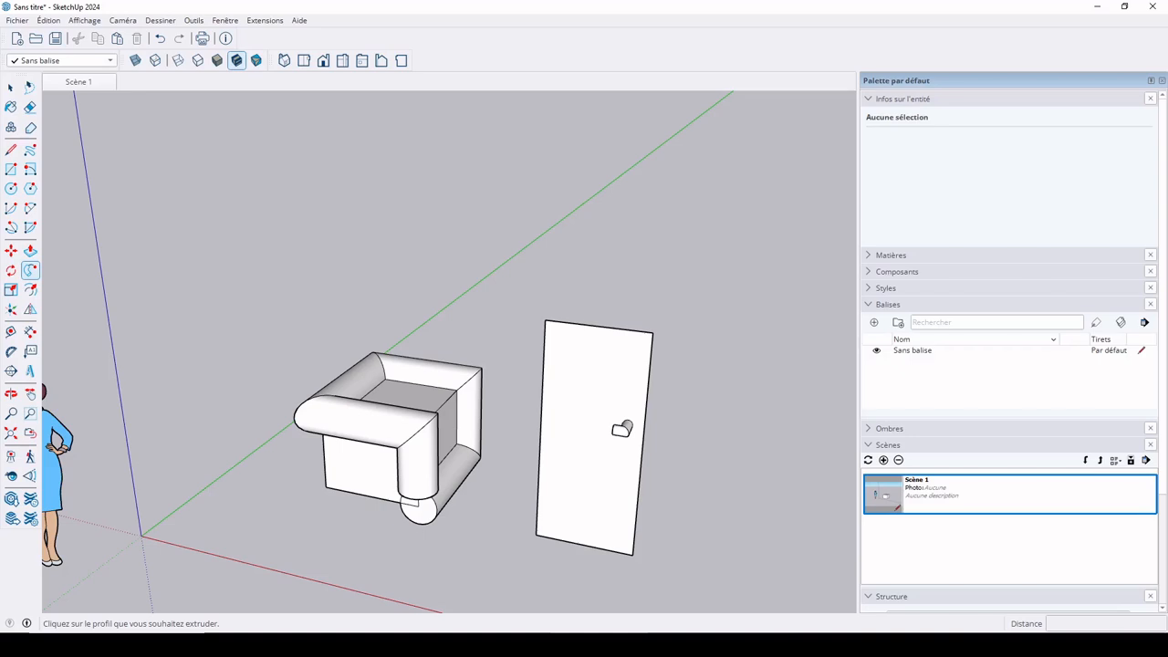
Draw a rectangle on the ground beside the door and extrude it upward into a box with Push/Pull
middle_click_drag(678, 365, 557, 378)
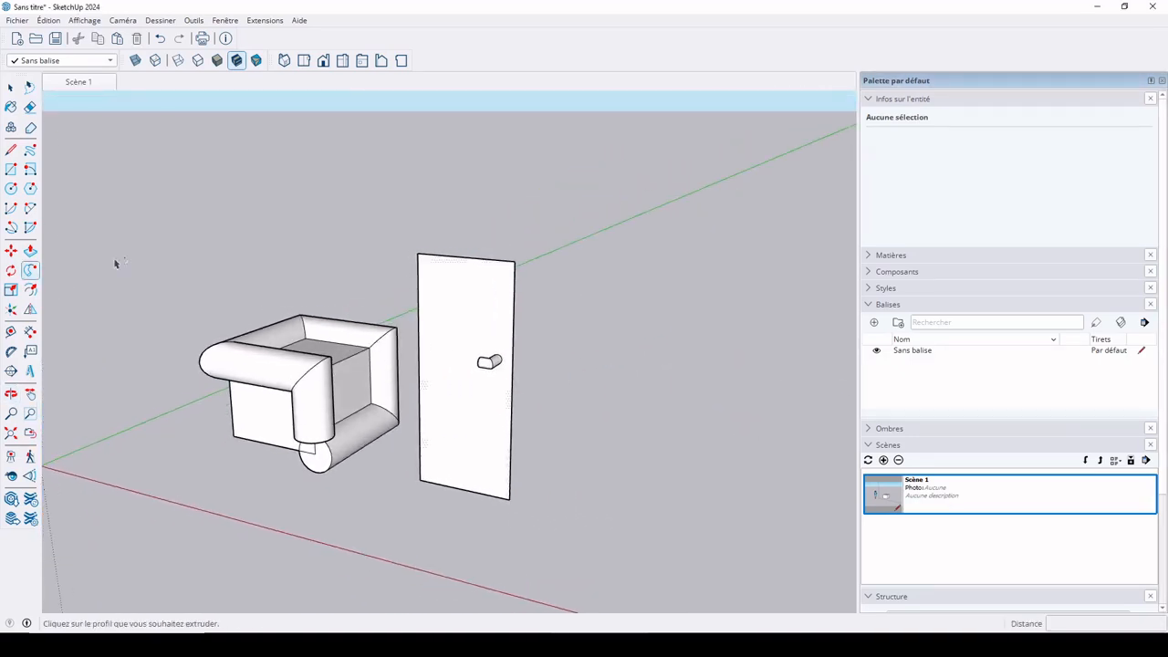
key("r")
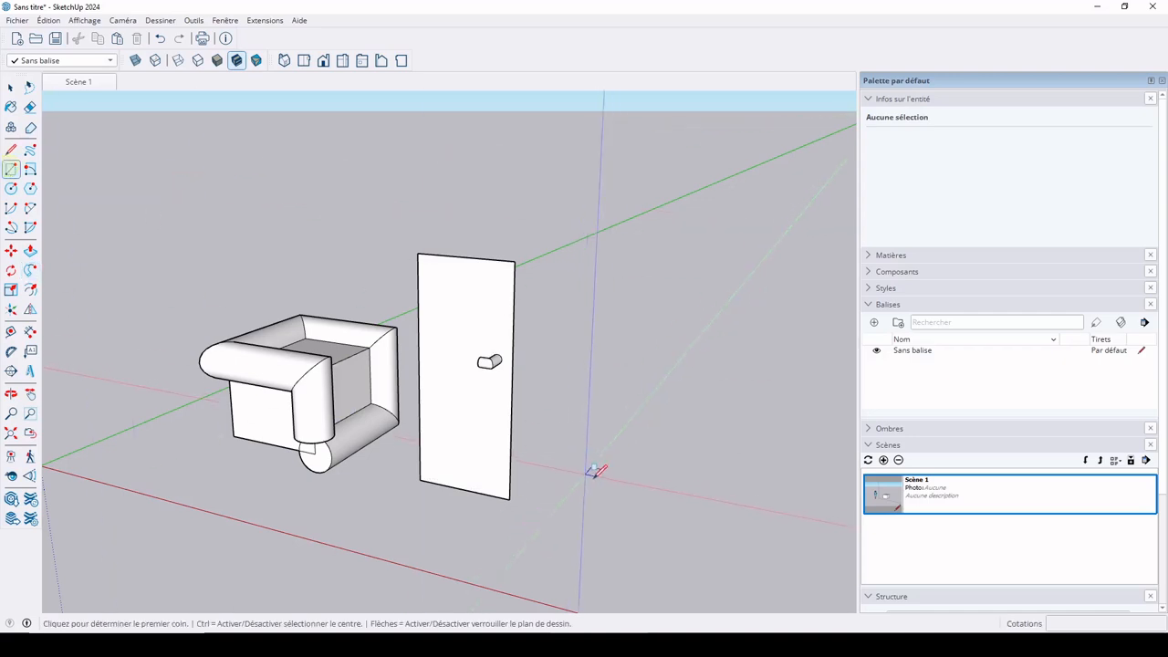
left_click(592, 477)
left_click(690, 445)
key("space")
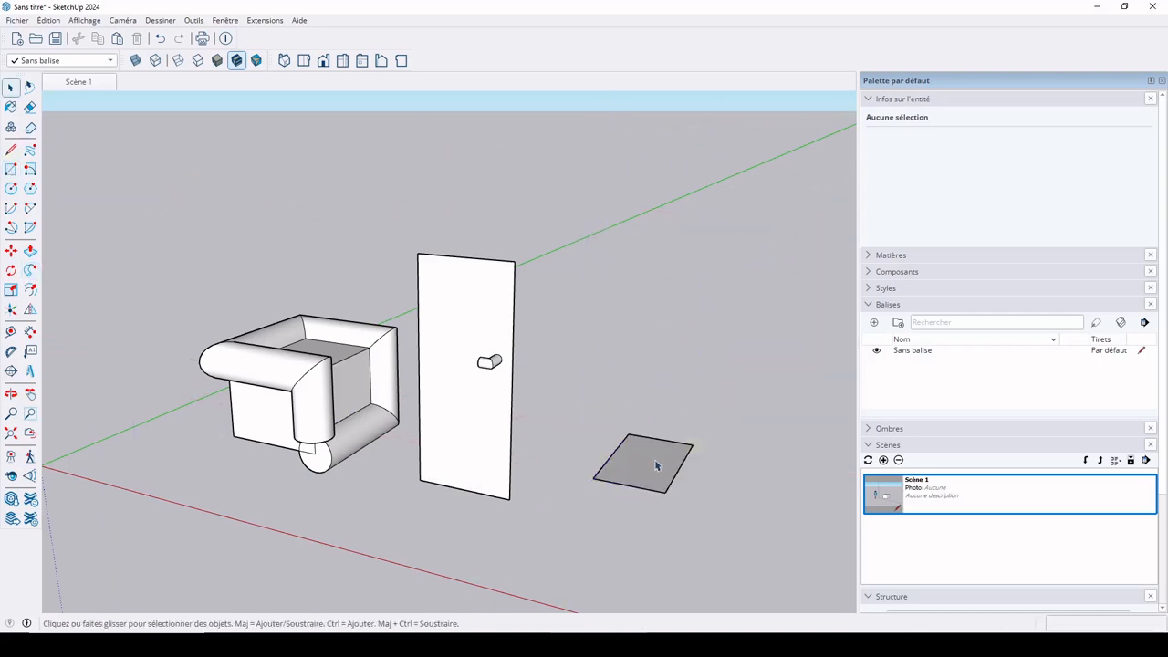
key("p")
left_click(655, 466)
left_click(649, 386)
key("space")
Draw a vertical rectangle about 0.05 m by 0.04 m outward from the new box's lower near corner, aligned with the front face
scroll(678, 502, "up", 3)
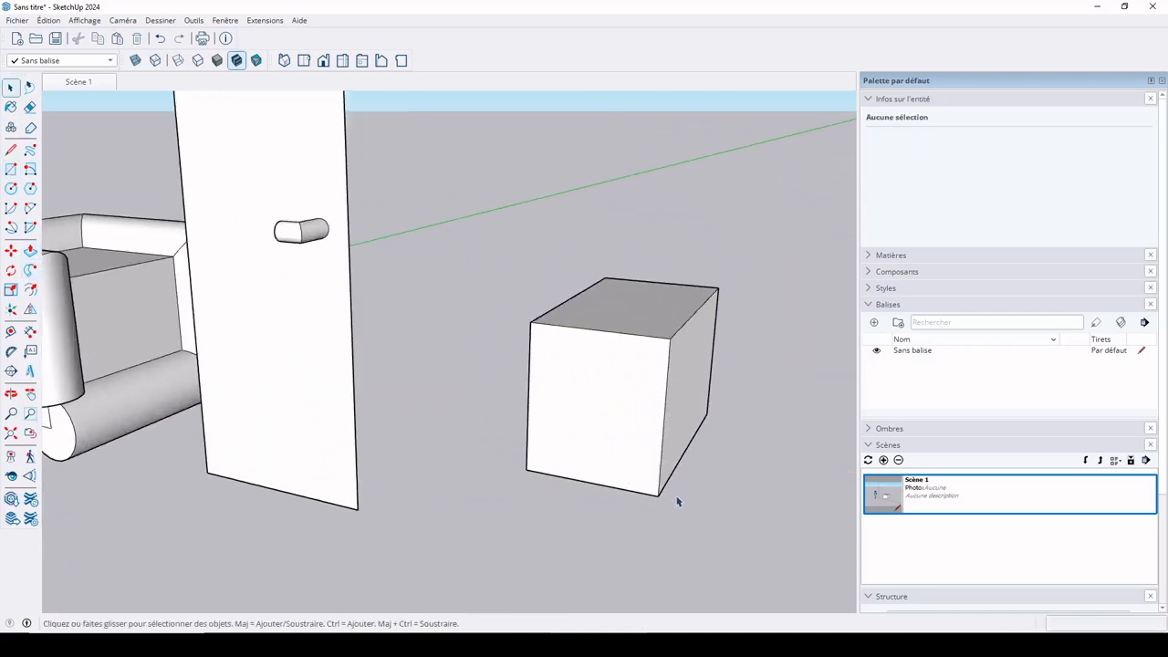
middle_click_drag(678, 502, 581, 422)
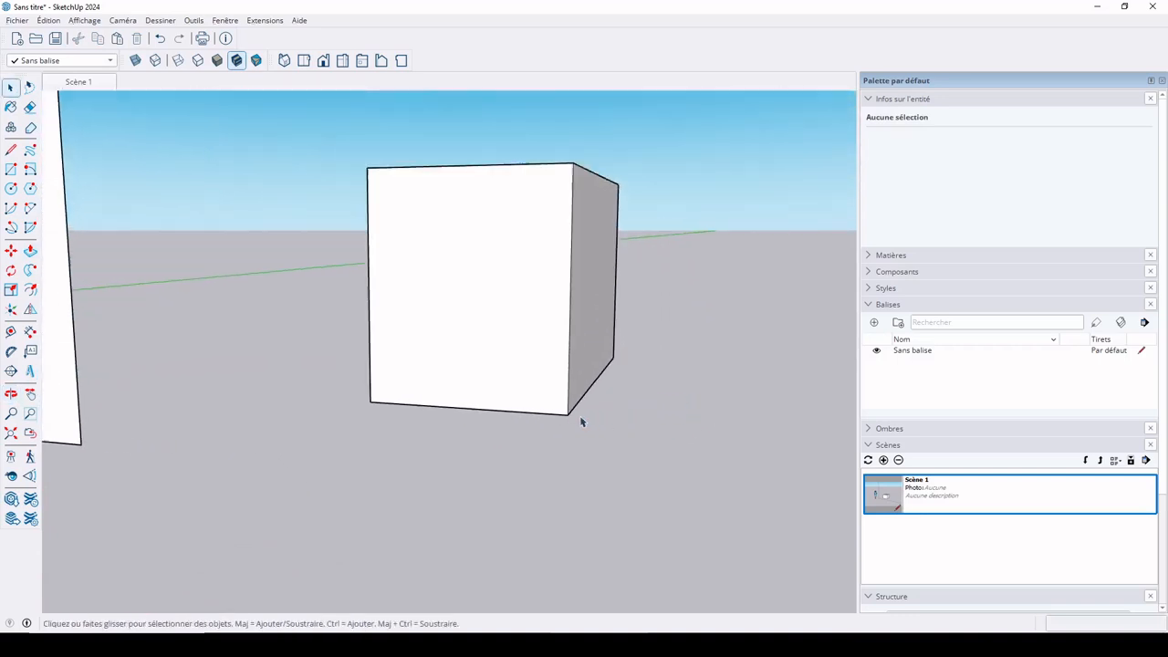
scroll(580, 420, "up", 3)
scroll(573, 448, "down", 1)
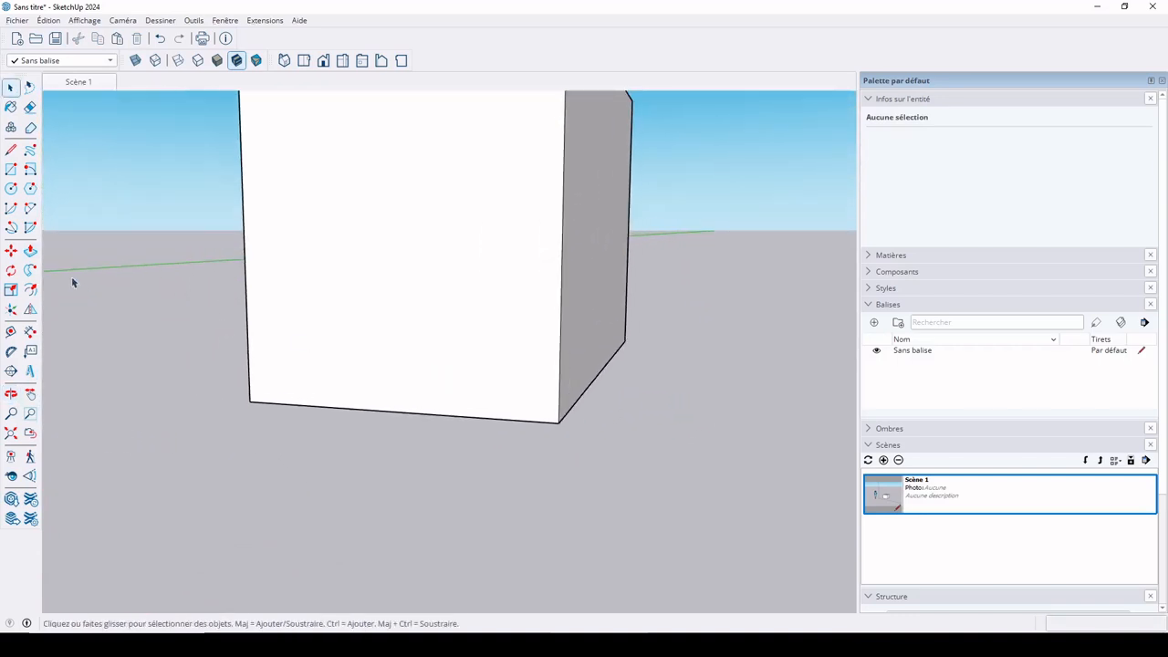
left_click(11, 170)
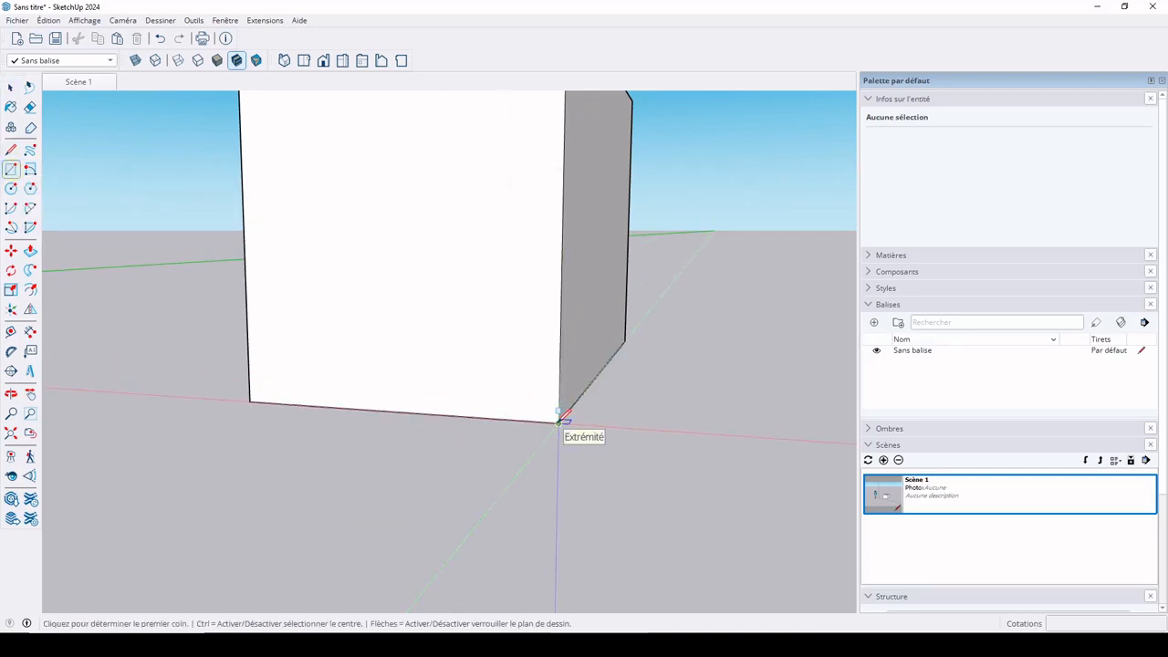
scroll(558, 422, "up", 2)
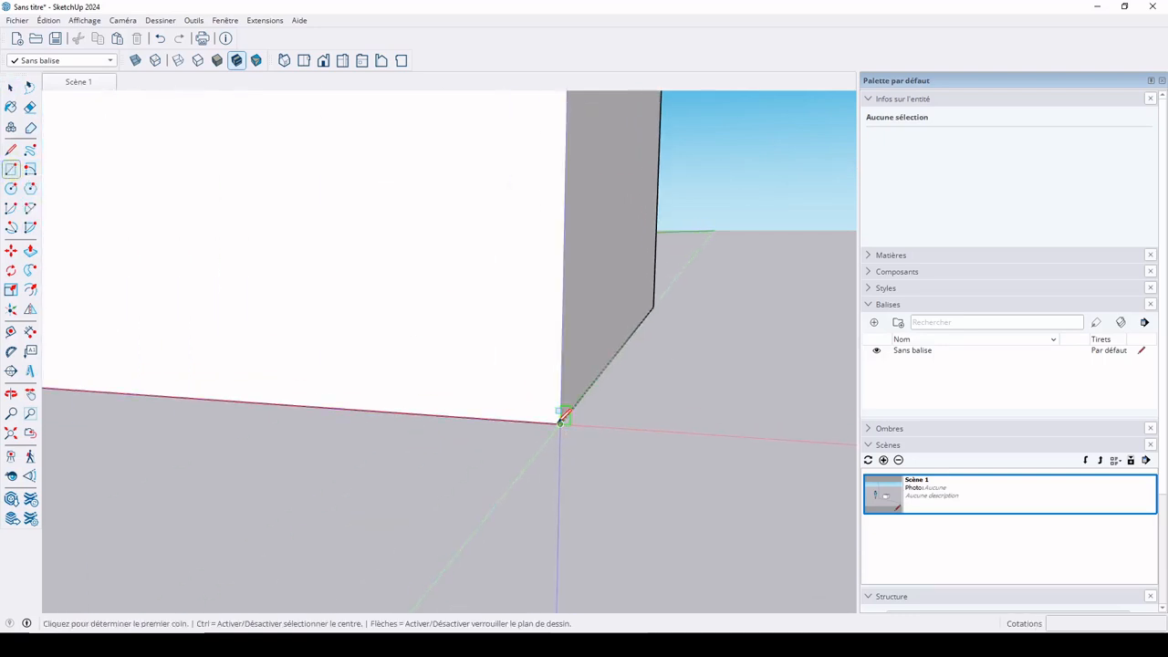
left_click(560, 421)
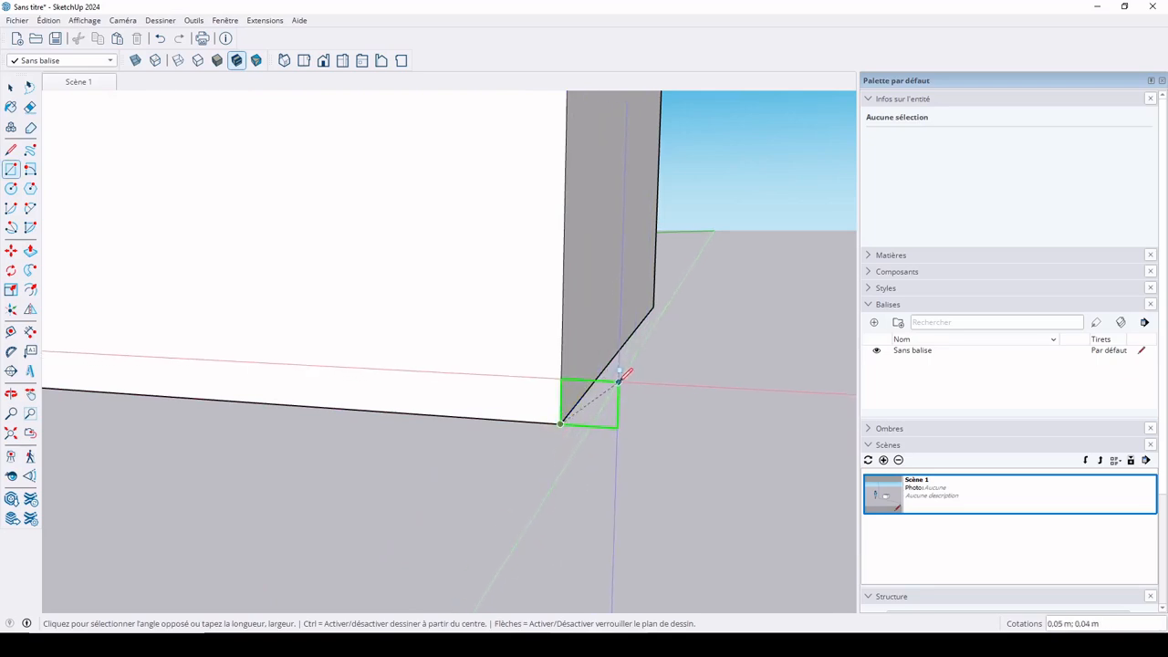
left_click(618, 379)
key("space")
scroll(605, 399, "up", 2)
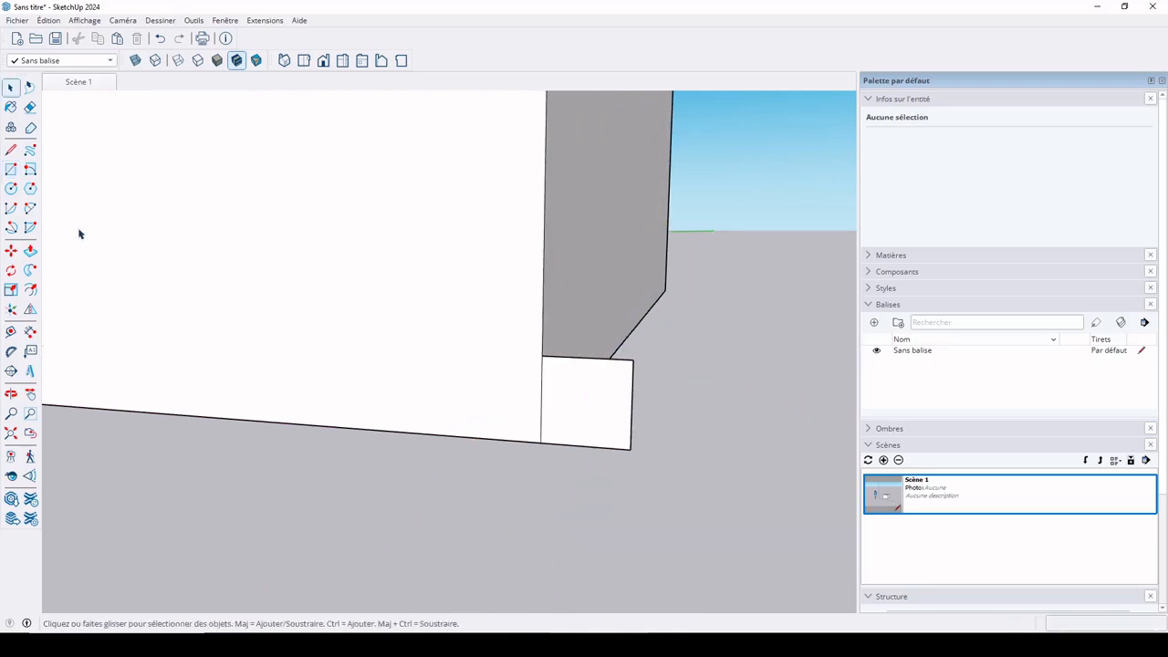
Cut the small rectangle's upper outer corner with a diagonal line between edge midpoints, and delete the triangular face and leftover edges
key("l")
left_click(584, 362)
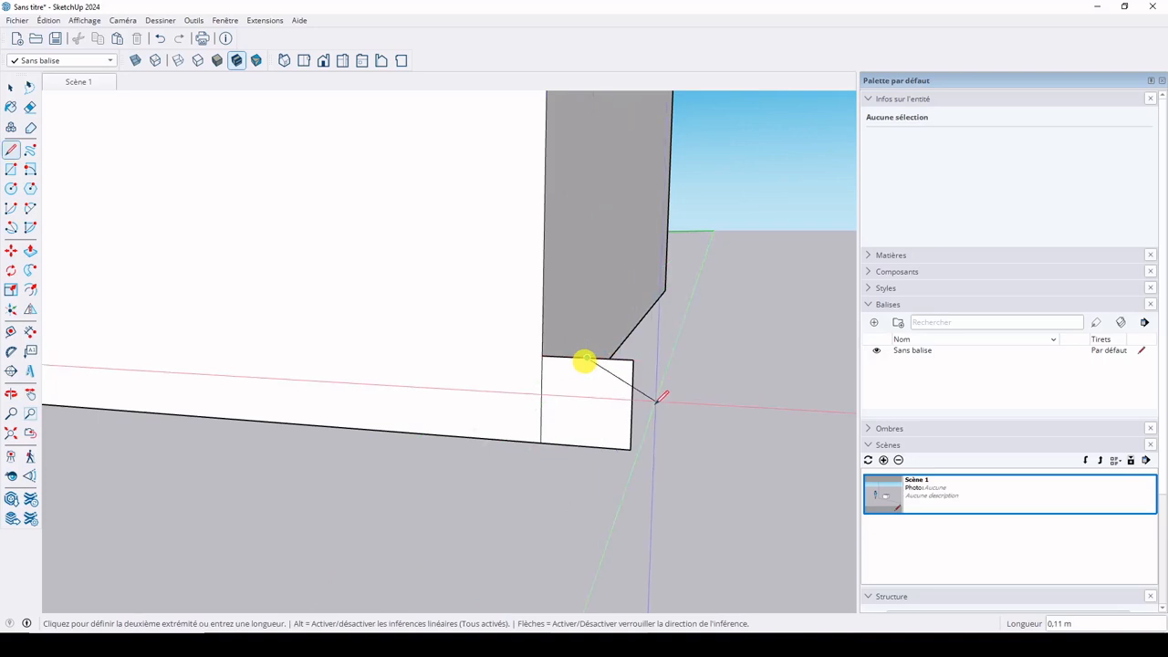
left_click(630, 397)
key("space")
left_click(619, 379)
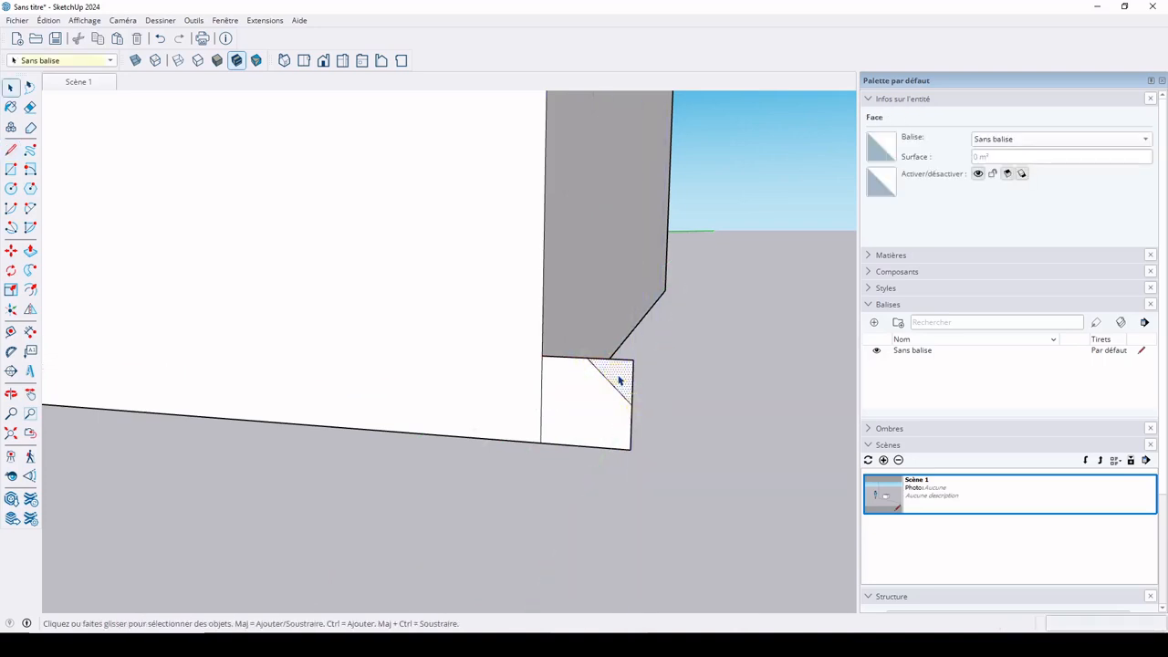
left_click(632, 376)
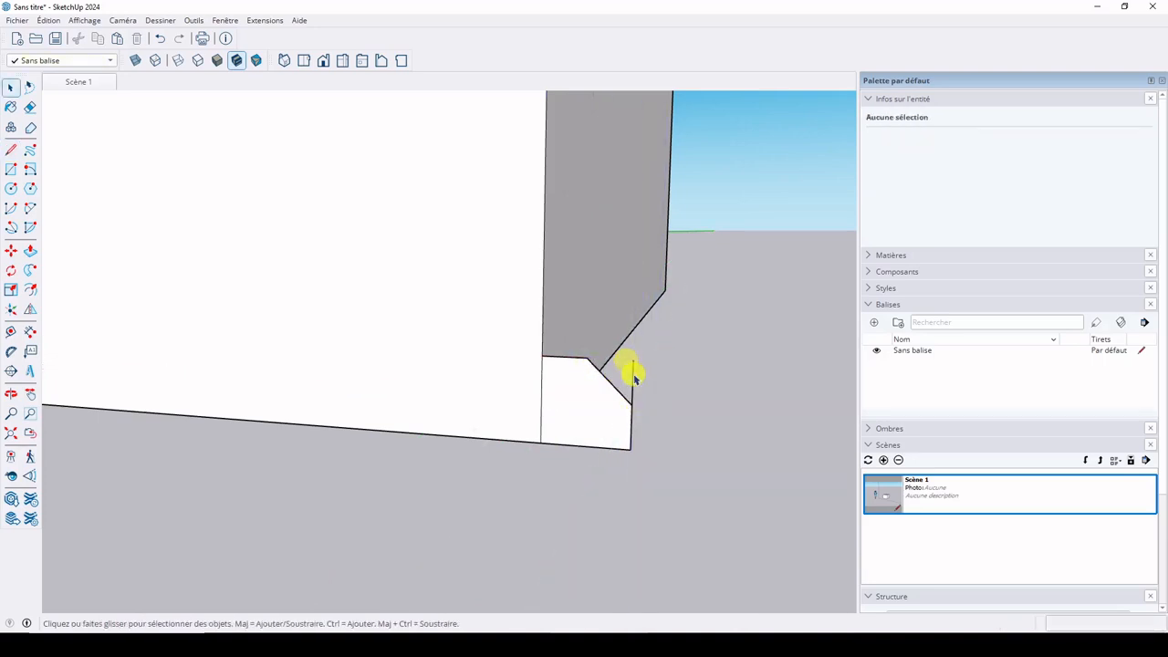
left_click(584, 407)
left_click(667, 380)
Select the box's four bottom edges and sweep the chamfered profile around them with Follow Me to form a skirting
left_click(612, 353)
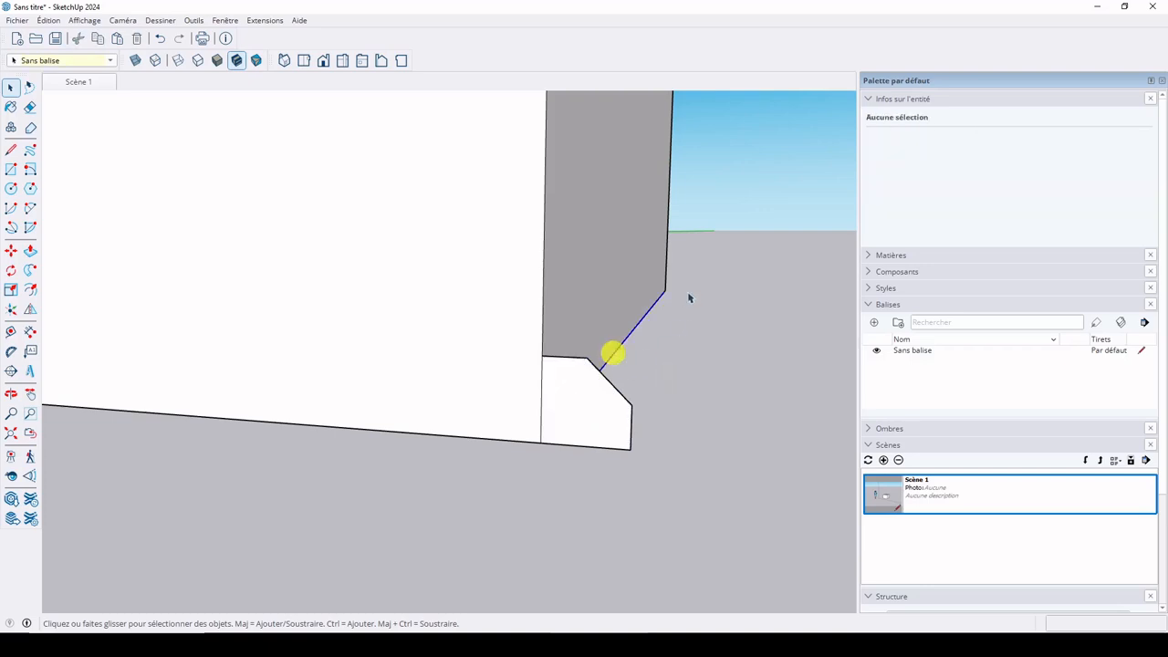
scroll(544, 349, "down", 1)
scroll(553, 372, "down", 5)
middle_click_drag(582, 439, 576, 337)
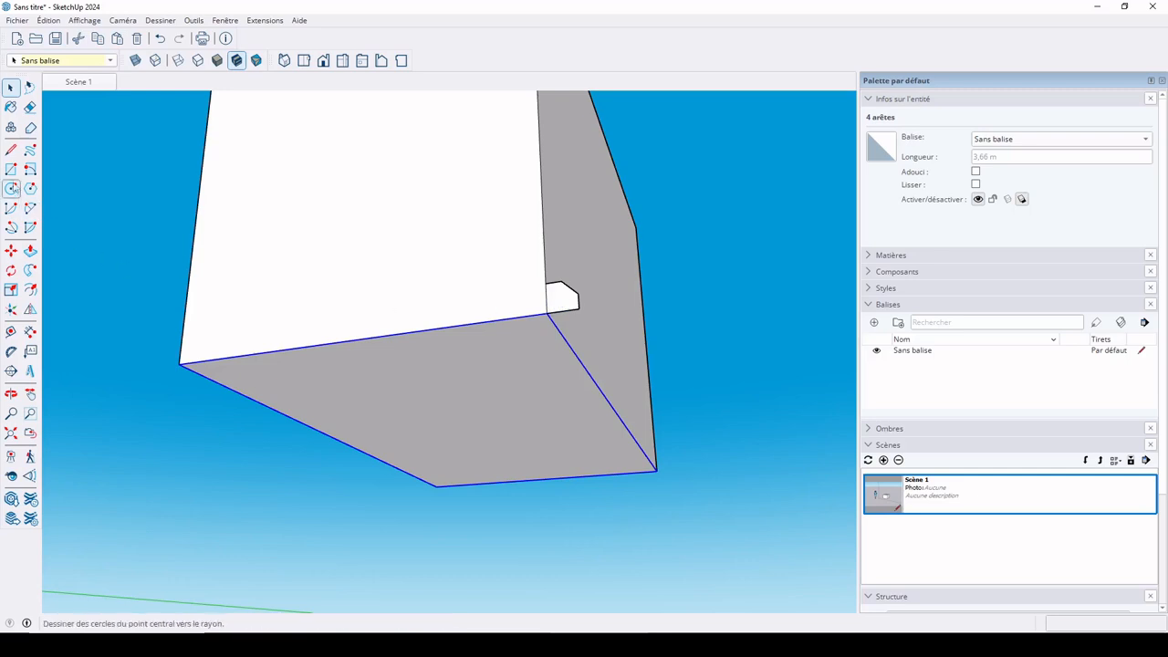
left_click(30, 270)
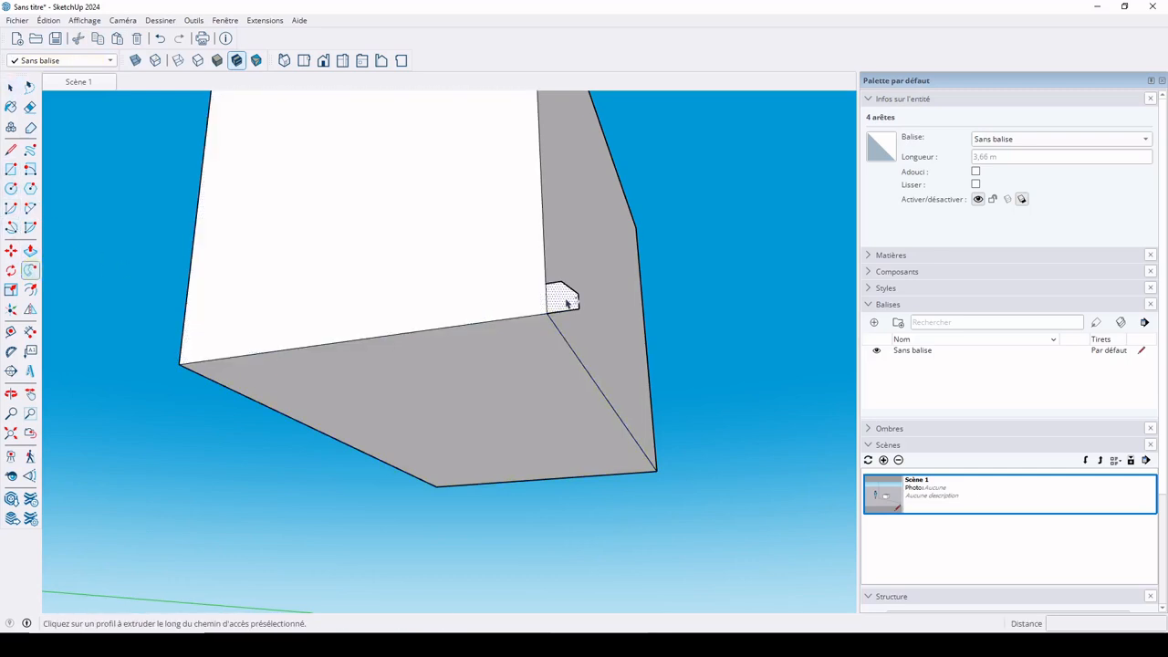
left_click(560, 296)
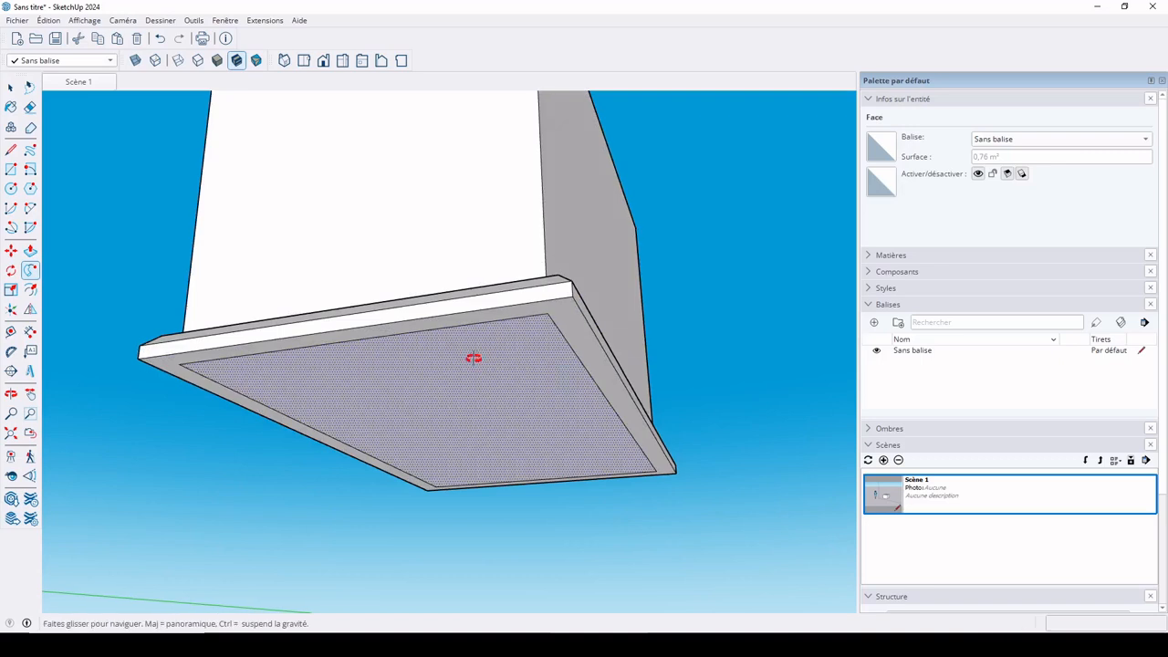